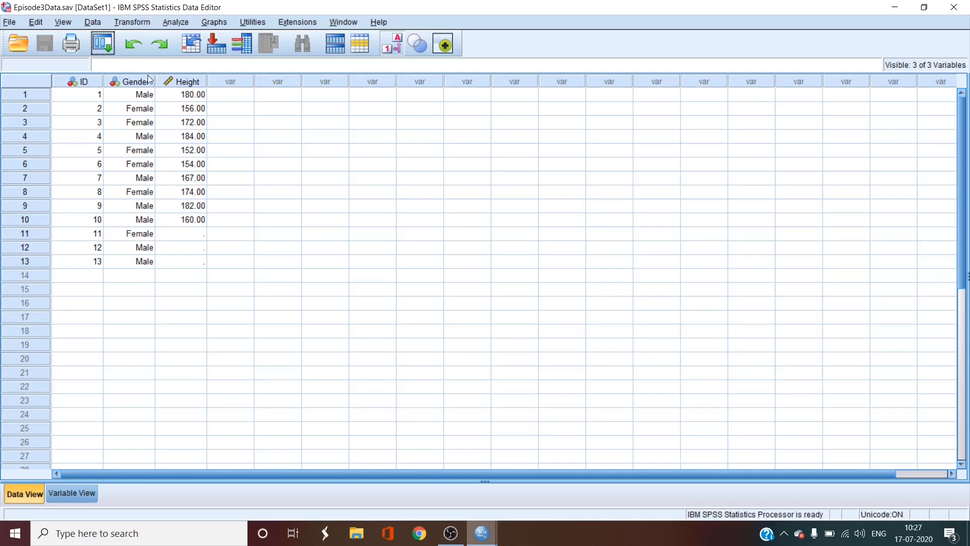
Step: Examine the ID variable's information and its entries for all 13 cases
click(84, 82)
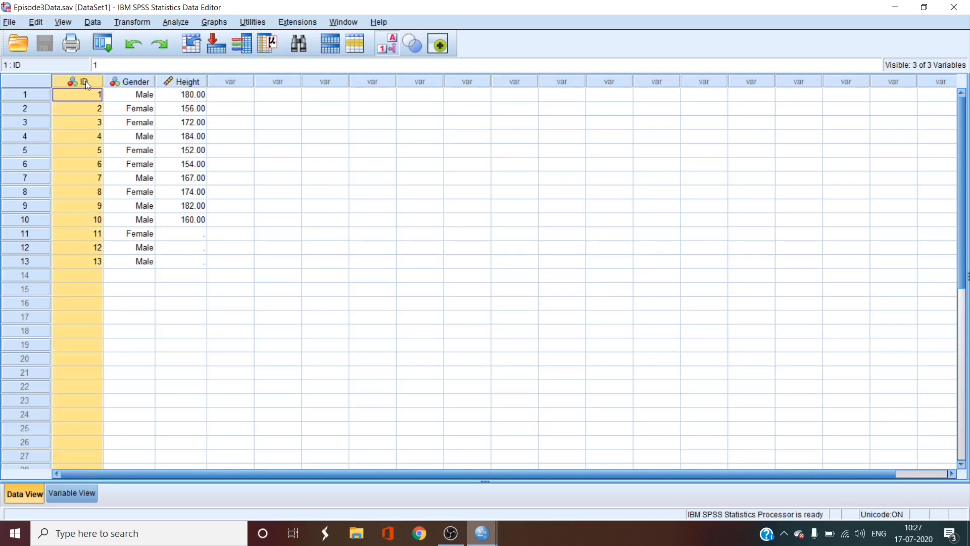
mouse_move(86, 82)
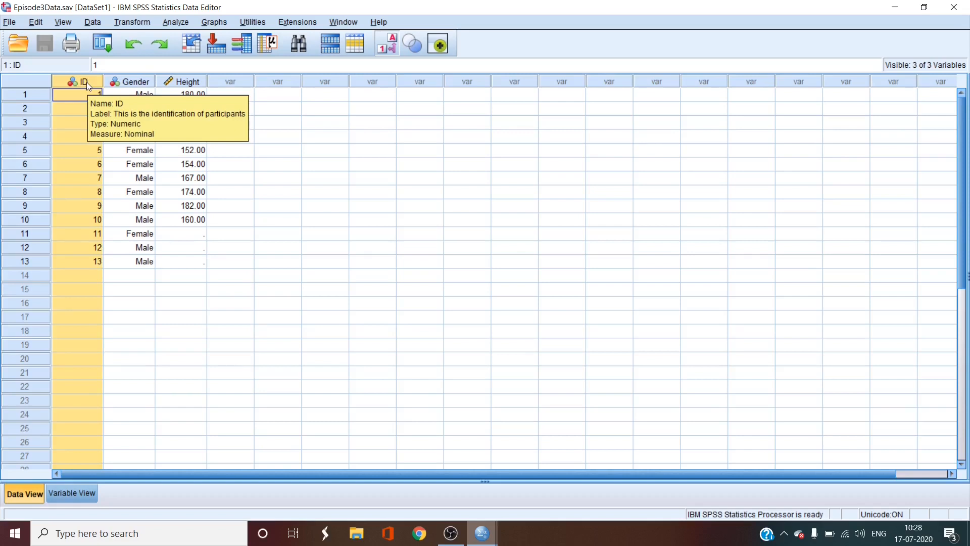
drag(93, 102, 99, 261)
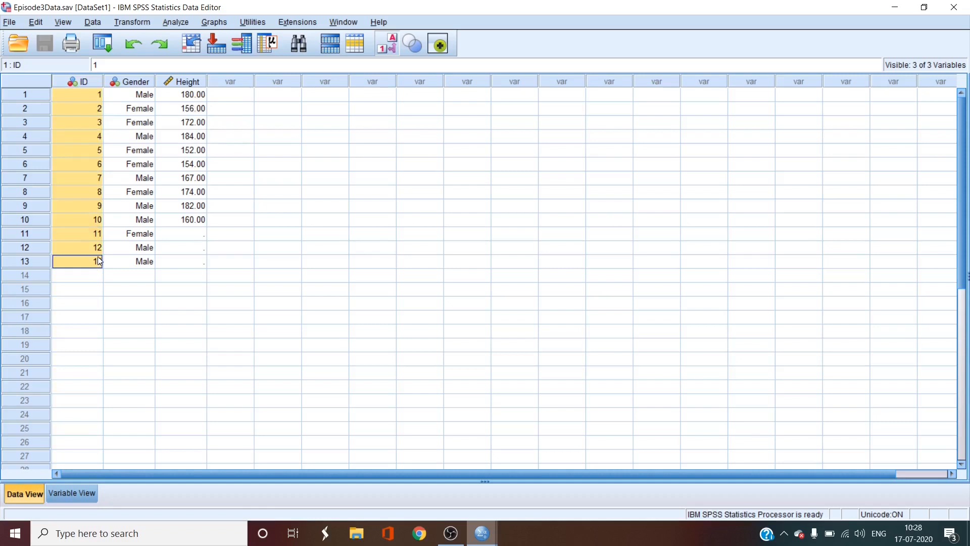
Step: Examine the Gender variable's categories, switching the value labels off to check the numeric codes and back on
click(143, 84)
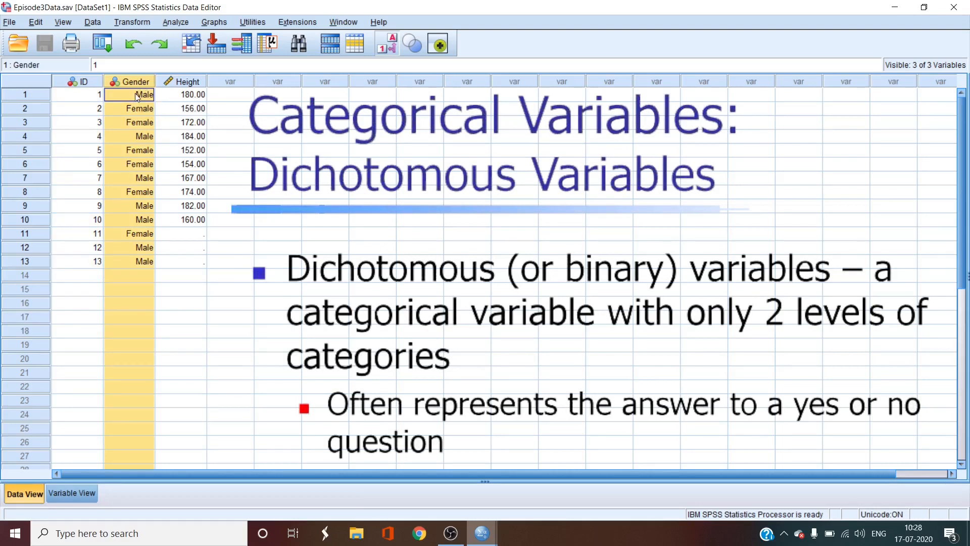
click(137, 97)
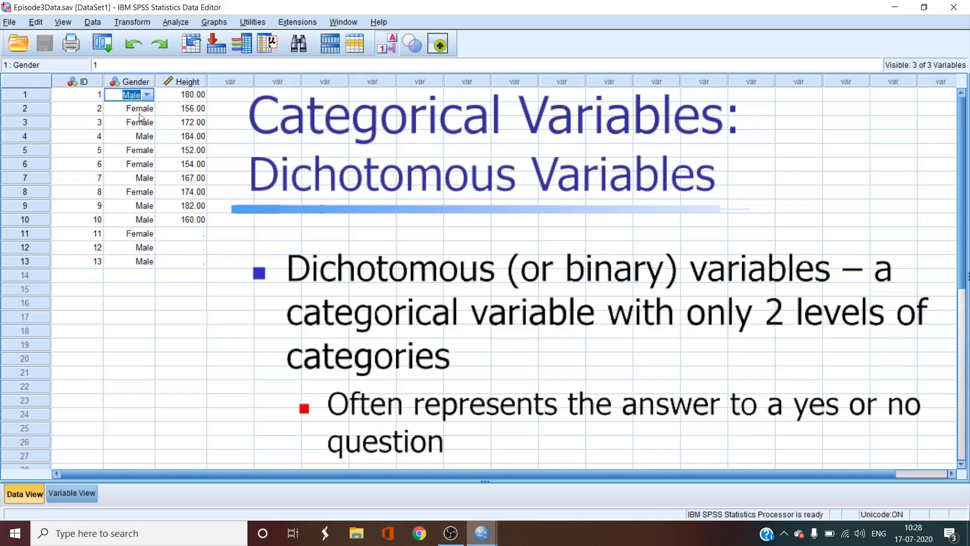
click(142, 111)
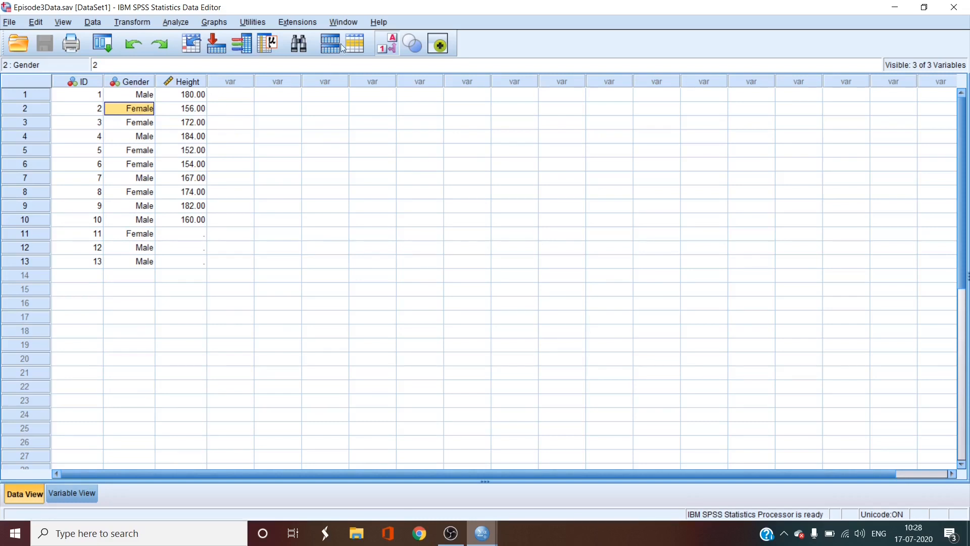
click(387, 51)
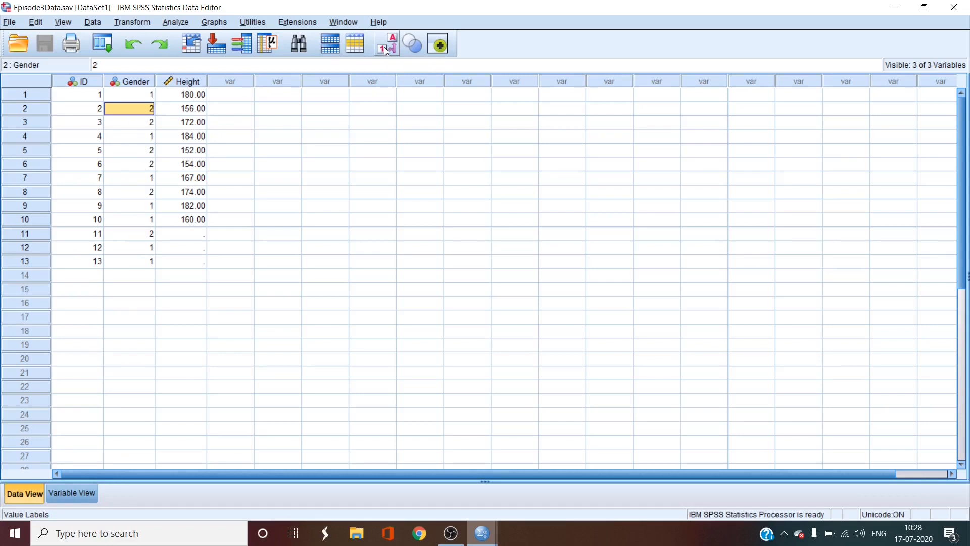
click(386, 51)
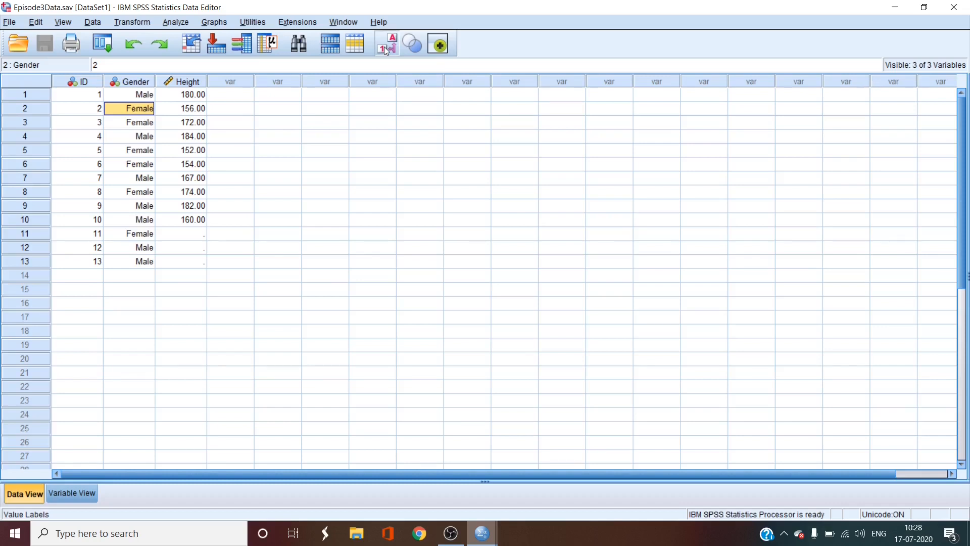
Step: Sort the cases by Height in ascending order and check the lowest, highest and missing heights
click(203, 79)
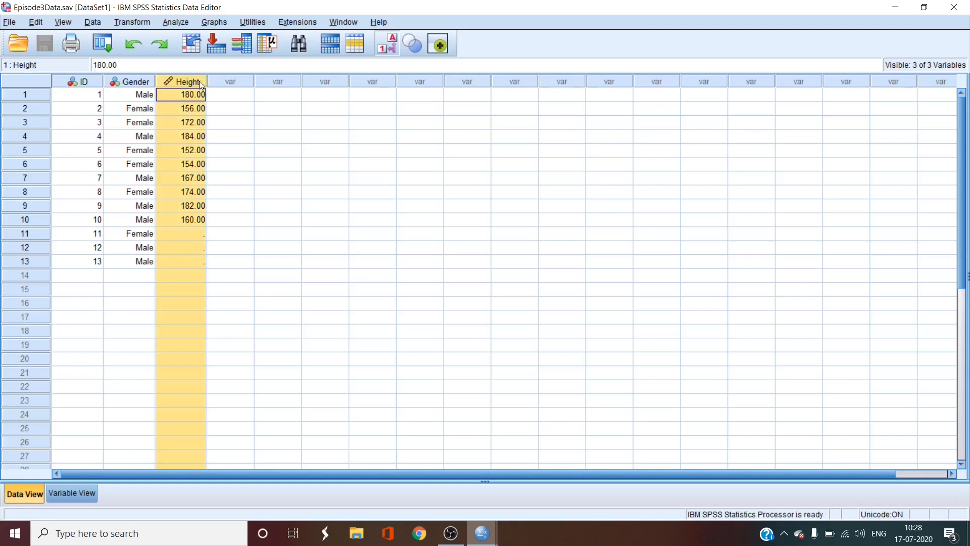
mouse_move(199, 84)
right_click(189, 84)
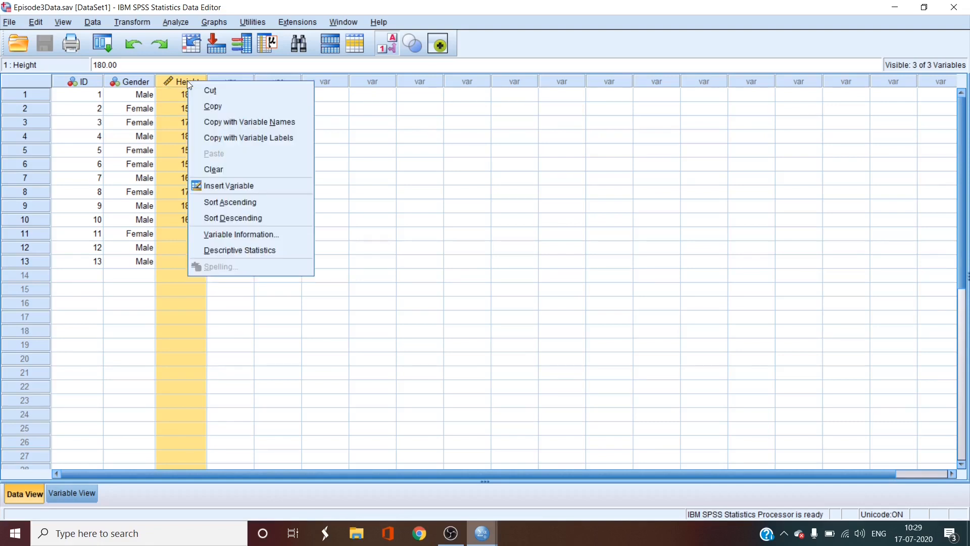
click(243, 203)
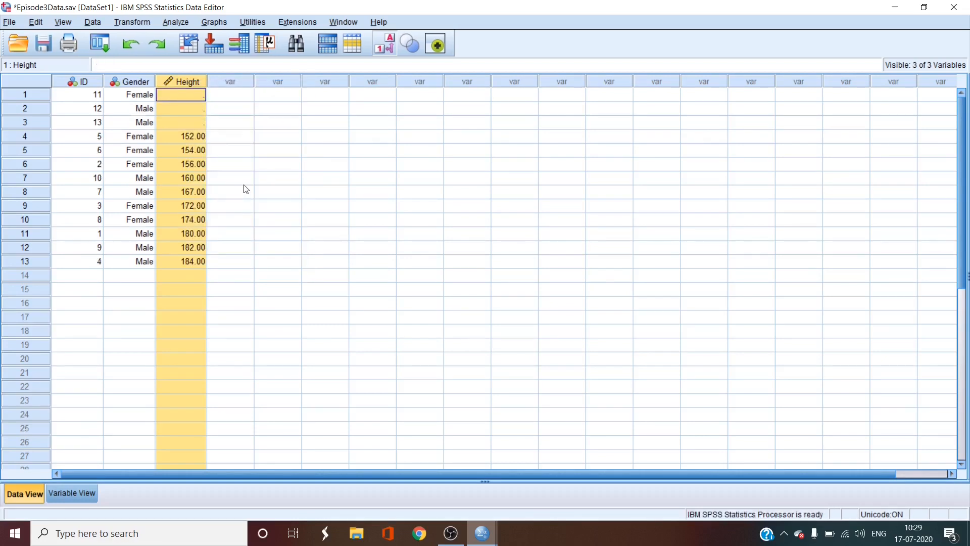
click(197, 137)
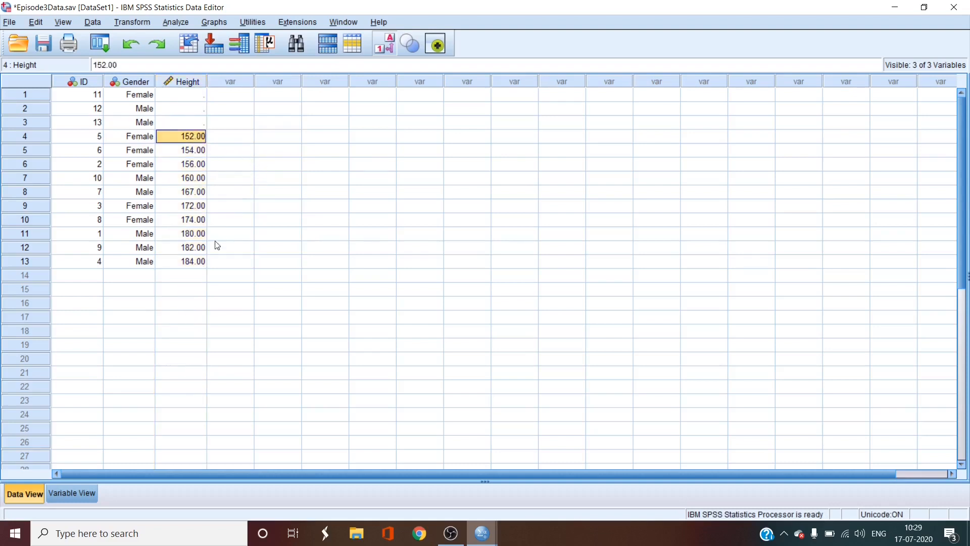
click(196, 262)
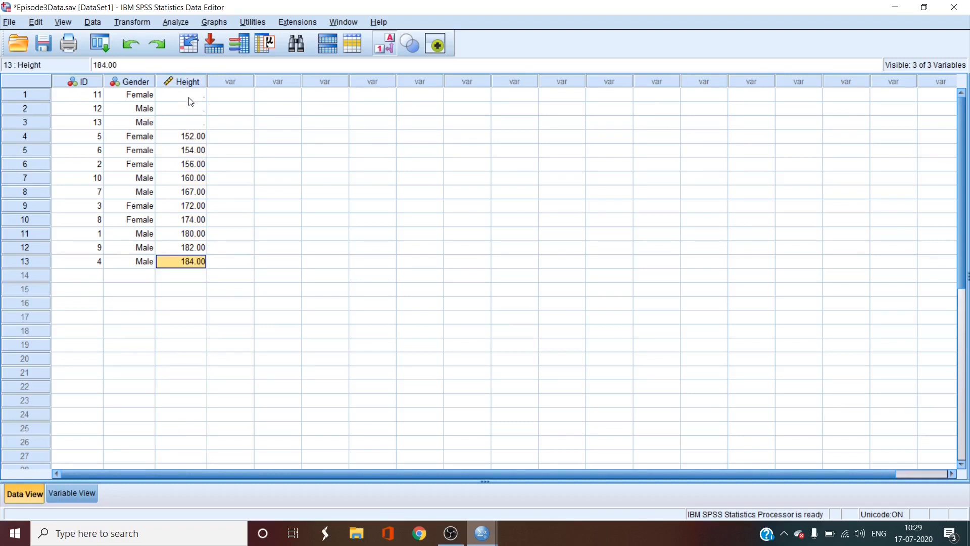
drag(191, 99, 198, 126)
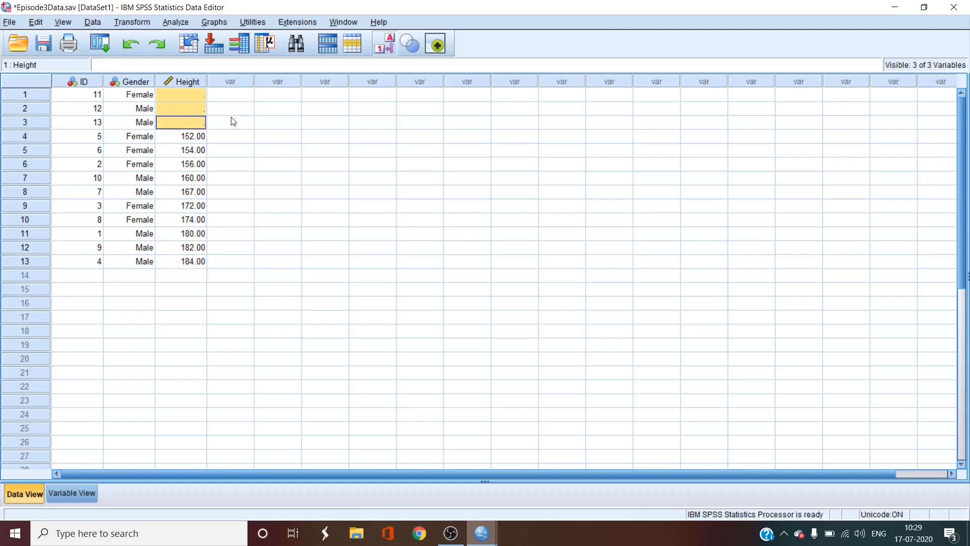
Step: Sort the cases by ID in ascending order
right_click(86, 82)
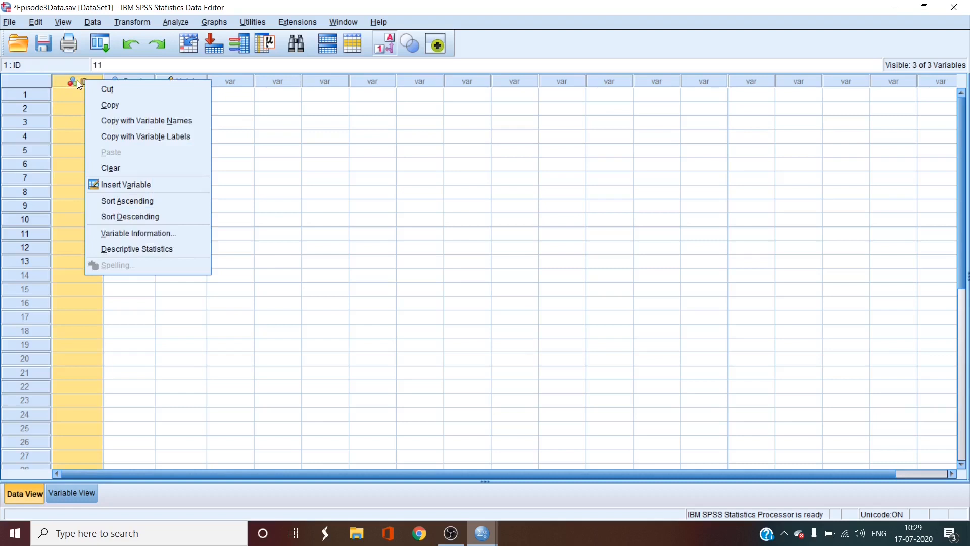
click(143, 202)
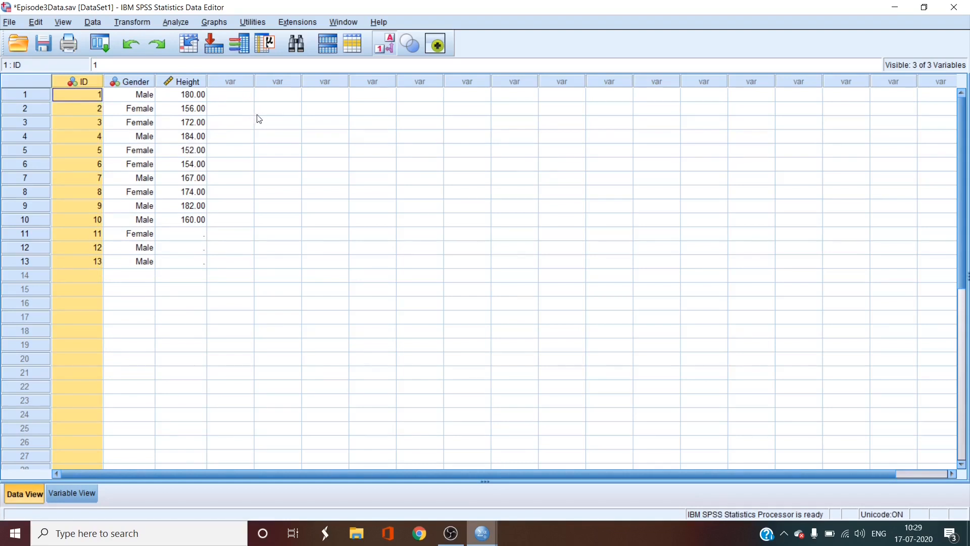
click(292, 82)
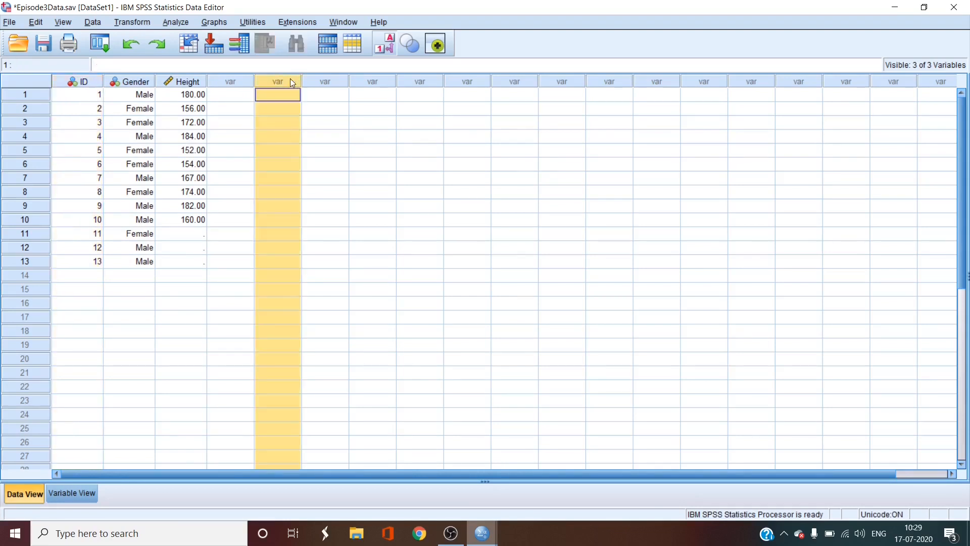
click(96, 96)
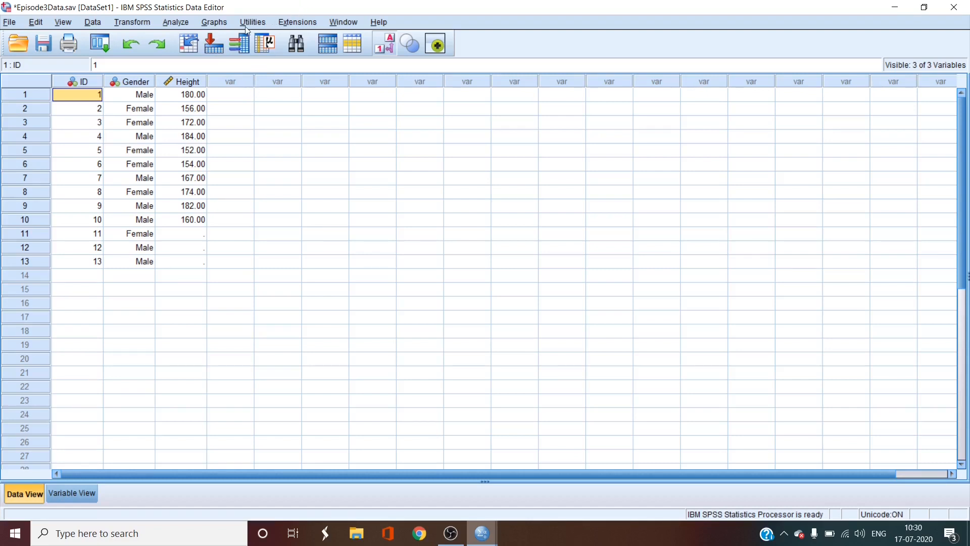
Step: Look through the available analysis procedures and open Frequencies from the descriptive statistics
click(186, 25)
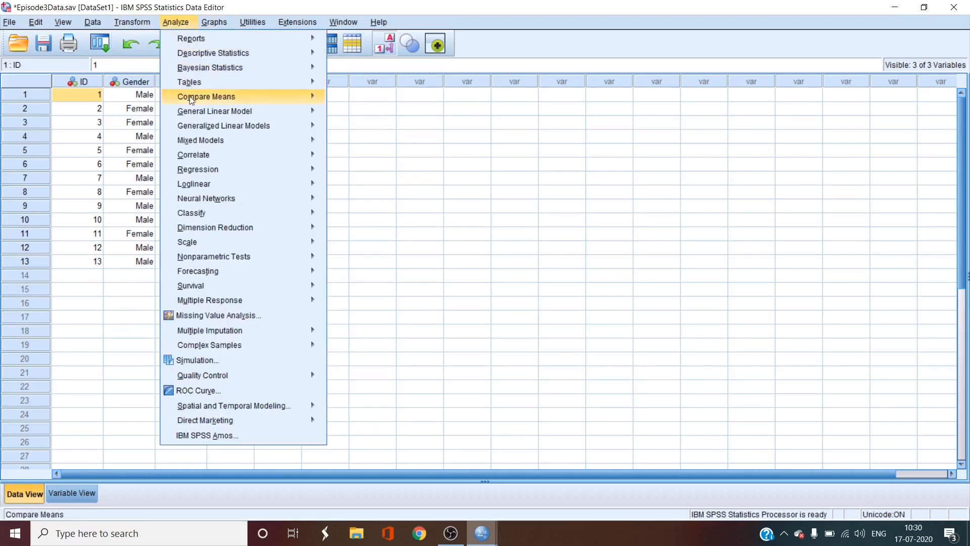
mouse_move(190, 174)
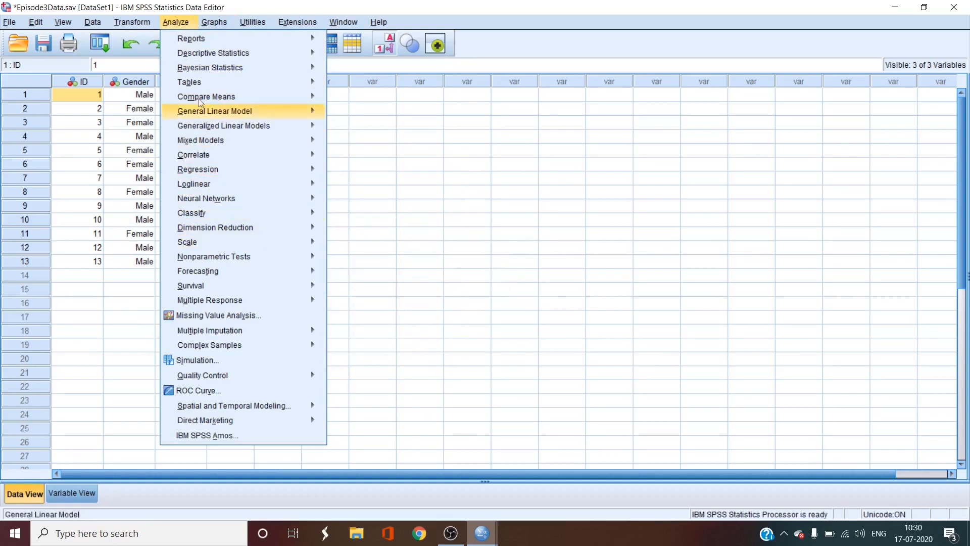
mouse_move(206, 57)
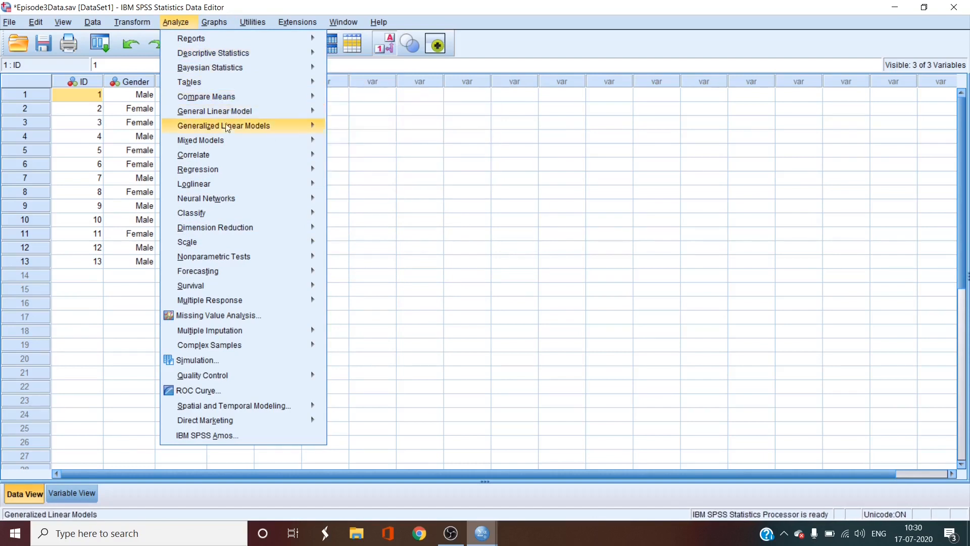
mouse_move(220, 170)
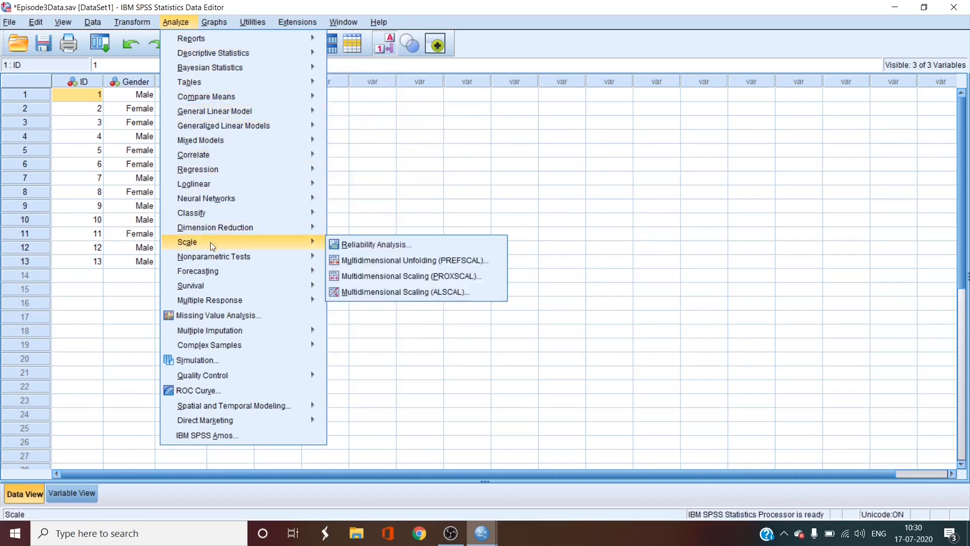
mouse_move(213, 257)
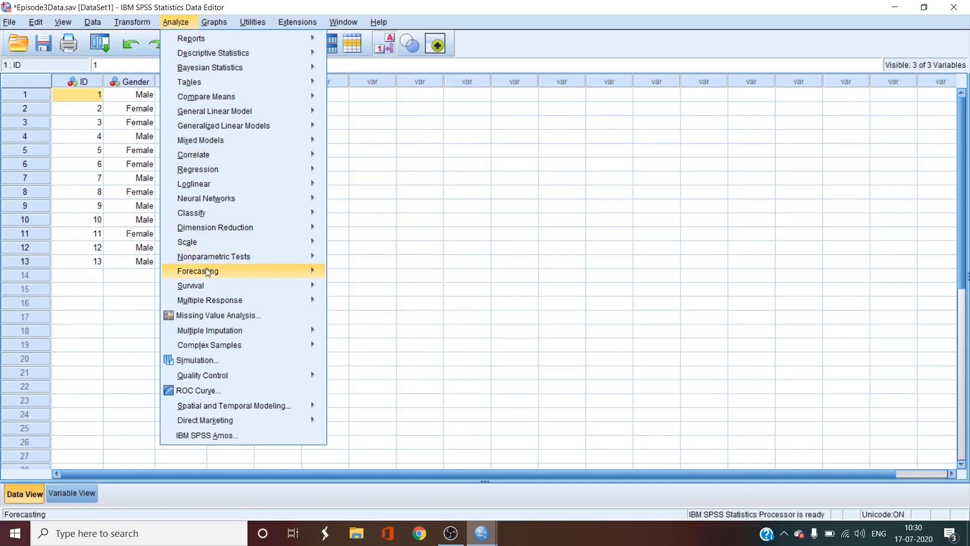
mouse_move(207, 275)
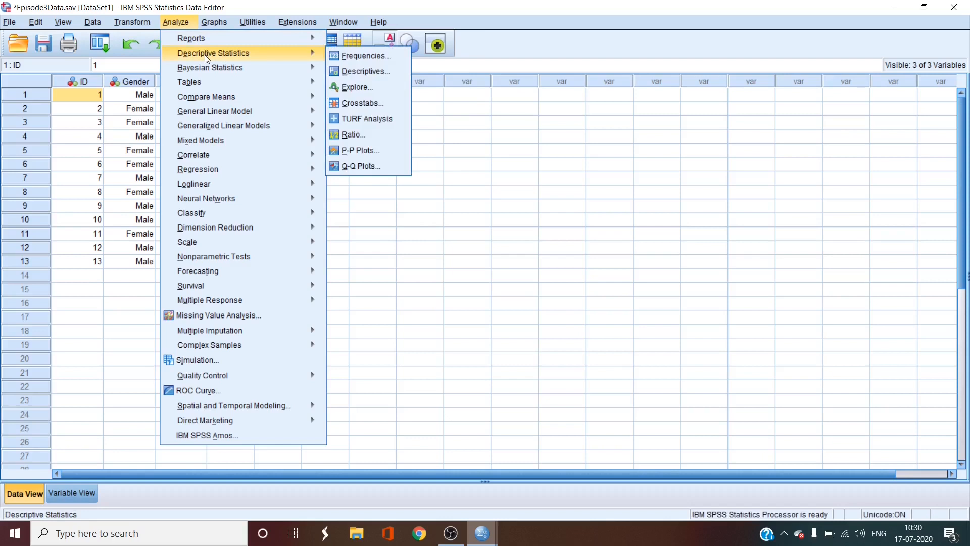
click(338, 55)
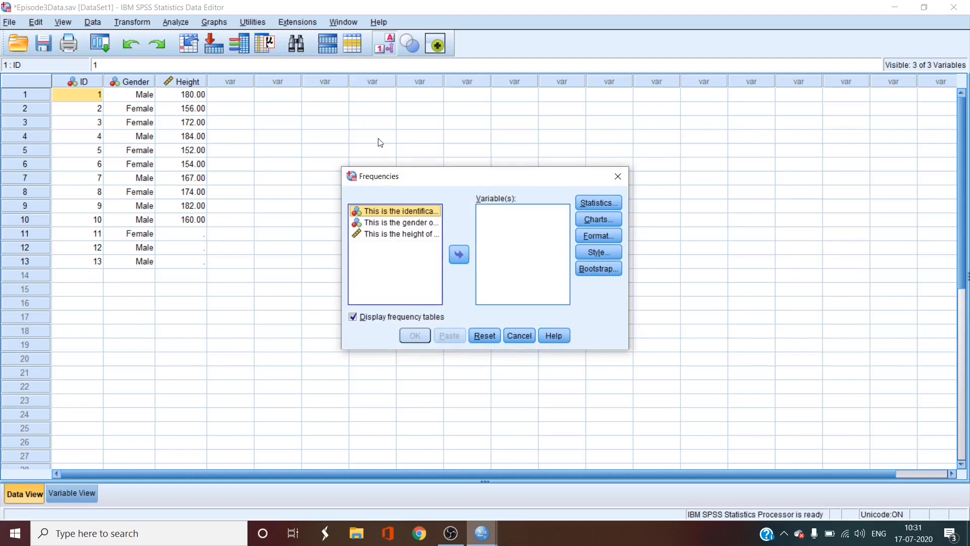
Step: List the variables by name instead of label and add Gender to the Frequencies analysis variables
right_click(373, 212)
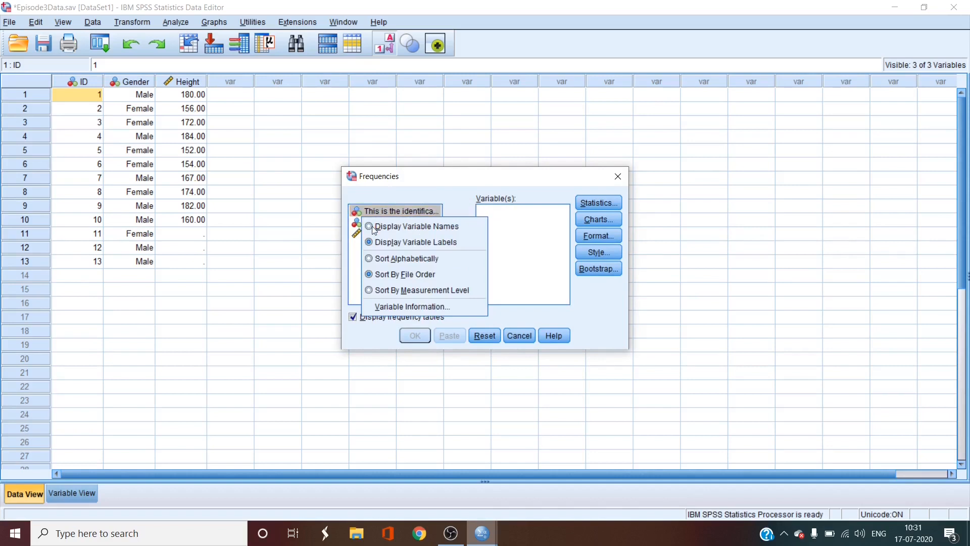
click(372, 226)
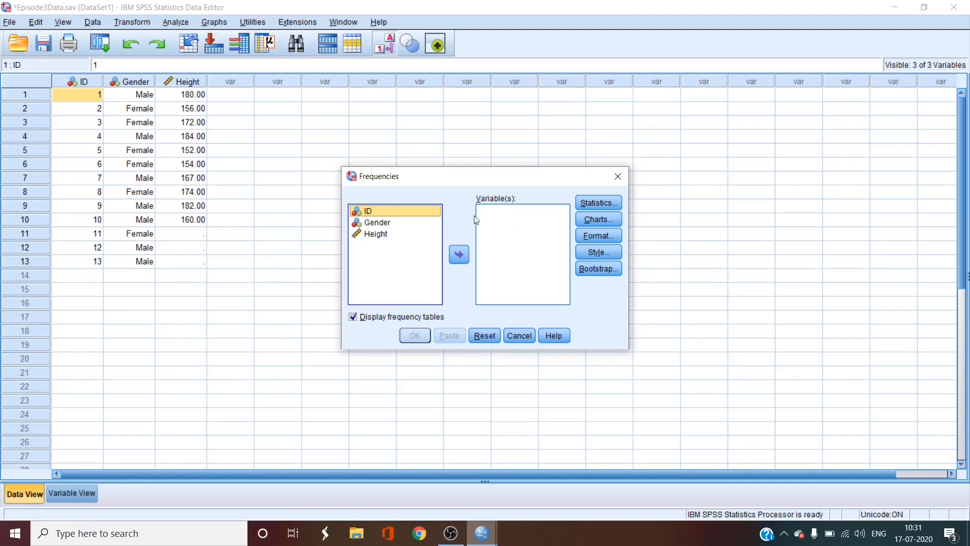
click(372, 223)
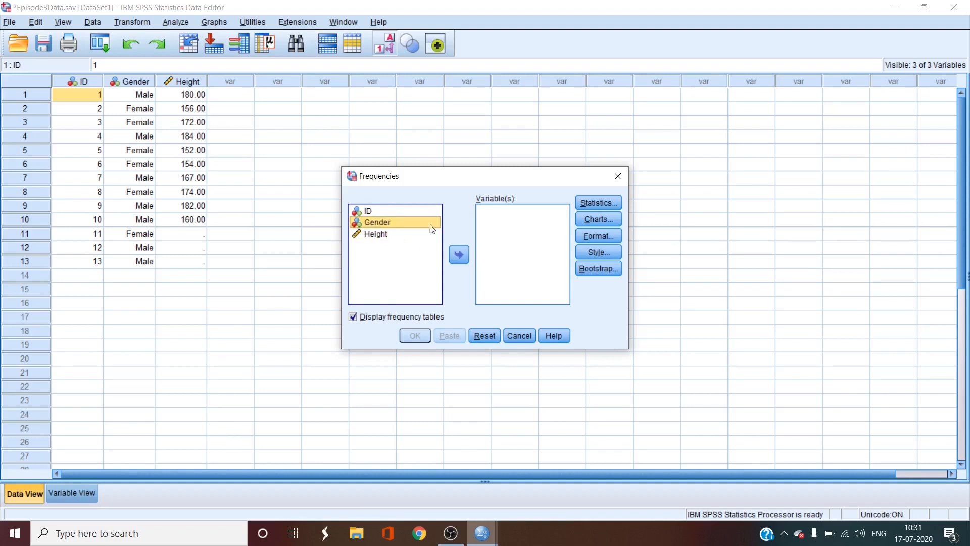
click(459, 254)
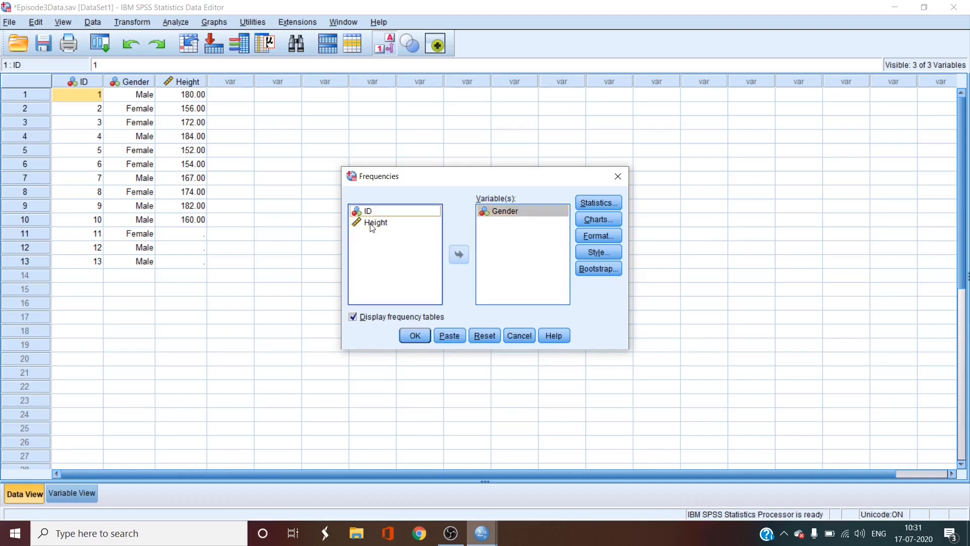
Step: Try adding Height and ID to the analysis variables, and remove both from the selection again
drag(373, 228, 494, 233)
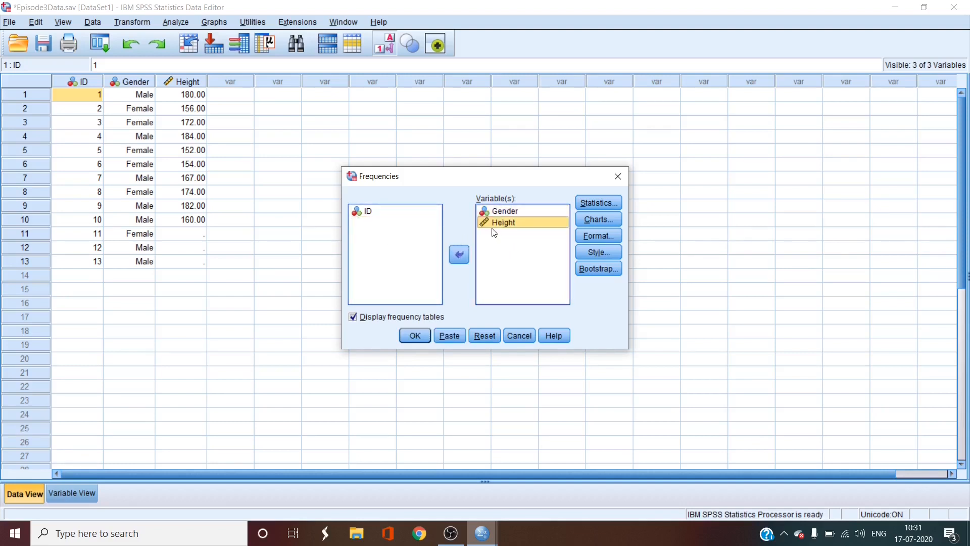
double_click(369, 212)
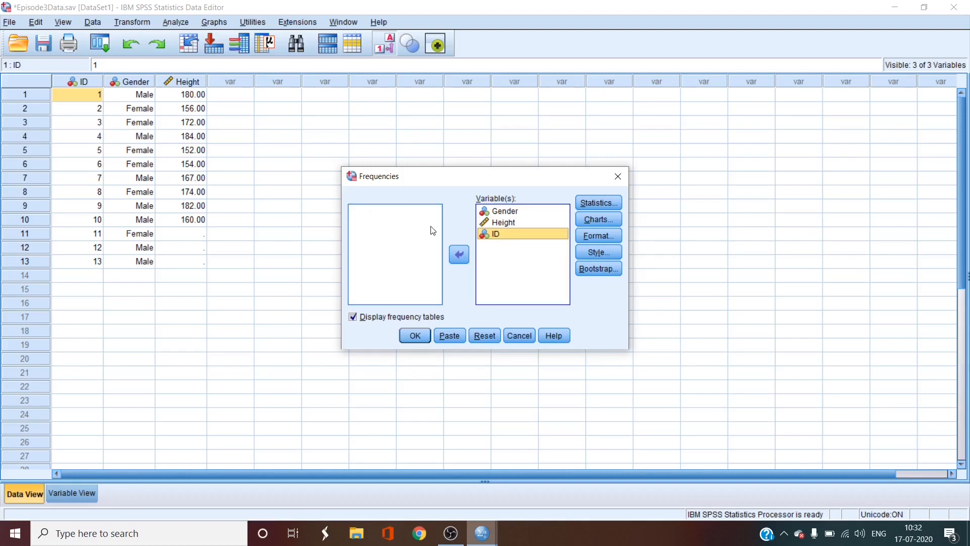
click(459, 254)
click(506, 228)
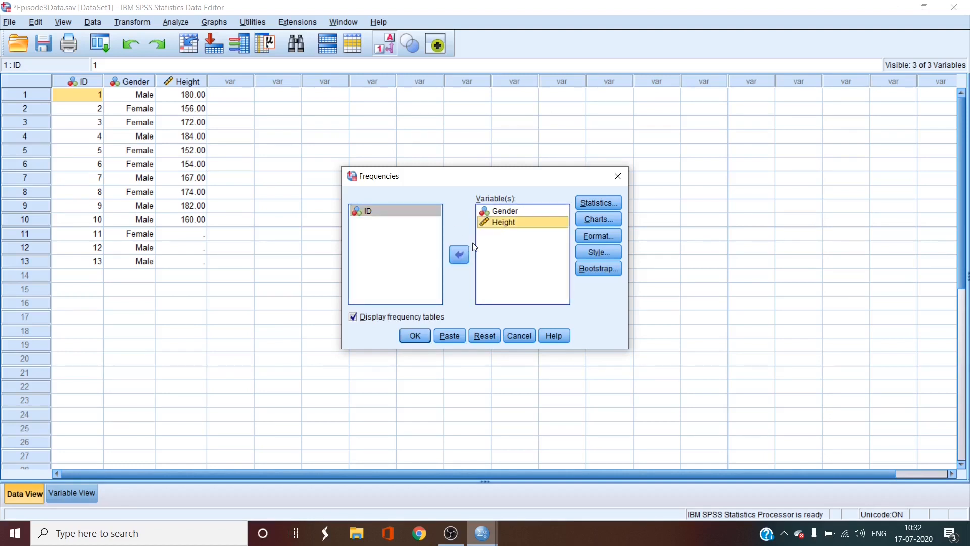
click(459, 256)
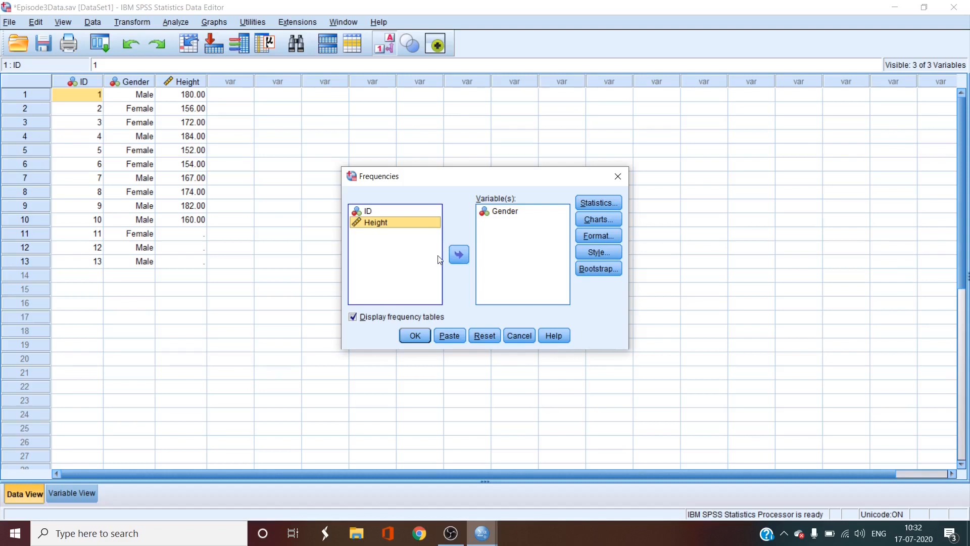
Step: Turn off the display of frequency tables for the Frequencies analysis
click(353, 319)
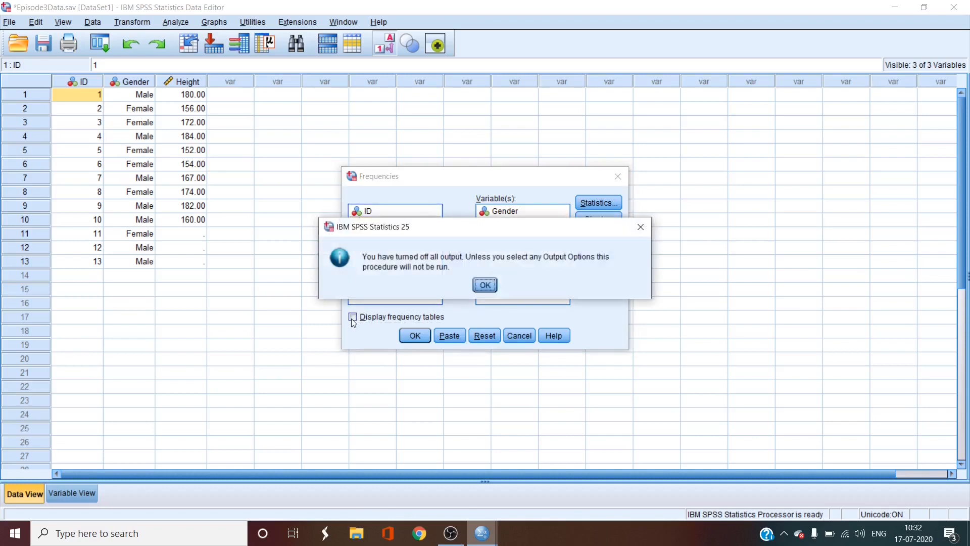
click(486, 286)
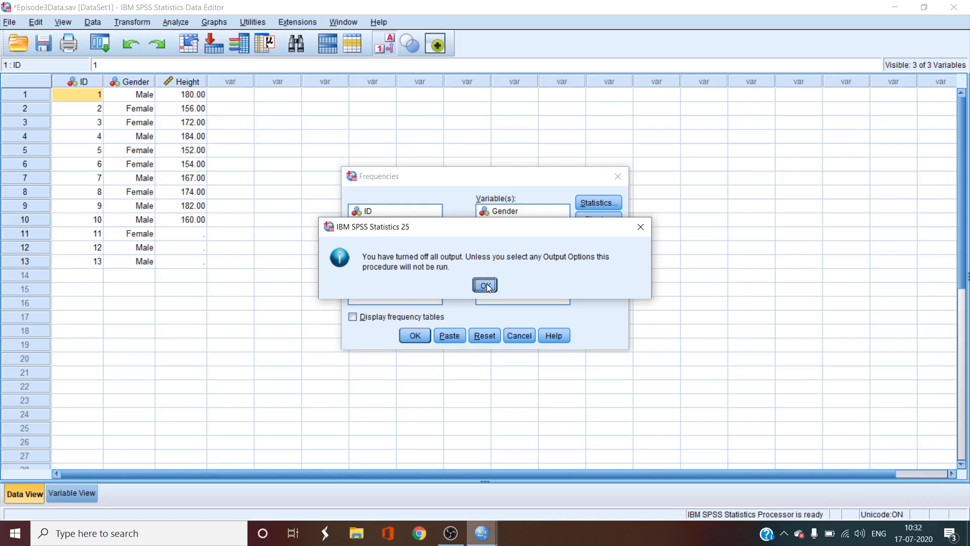
Step: Turn the display of frequency tables back on and run the Frequencies analysis of Gender
click(353, 318)
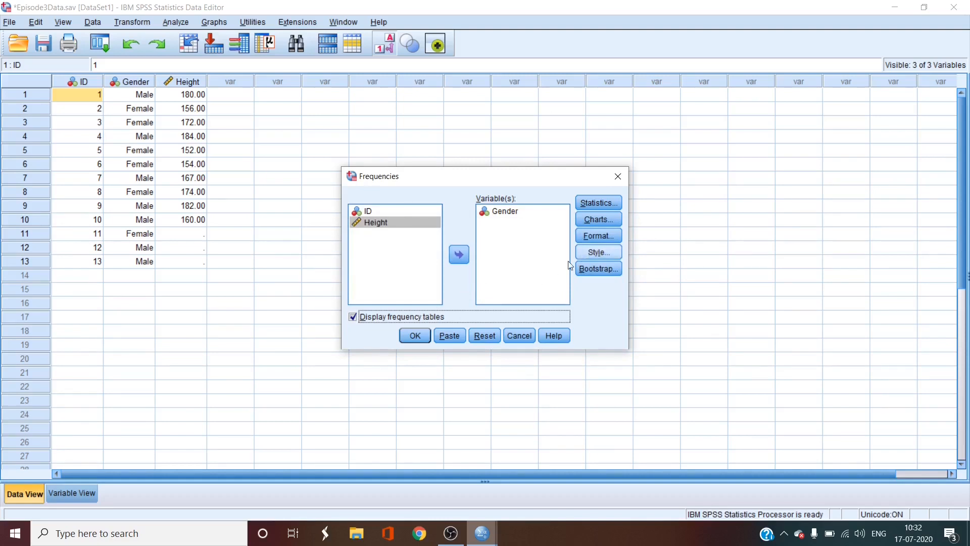
click(418, 336)
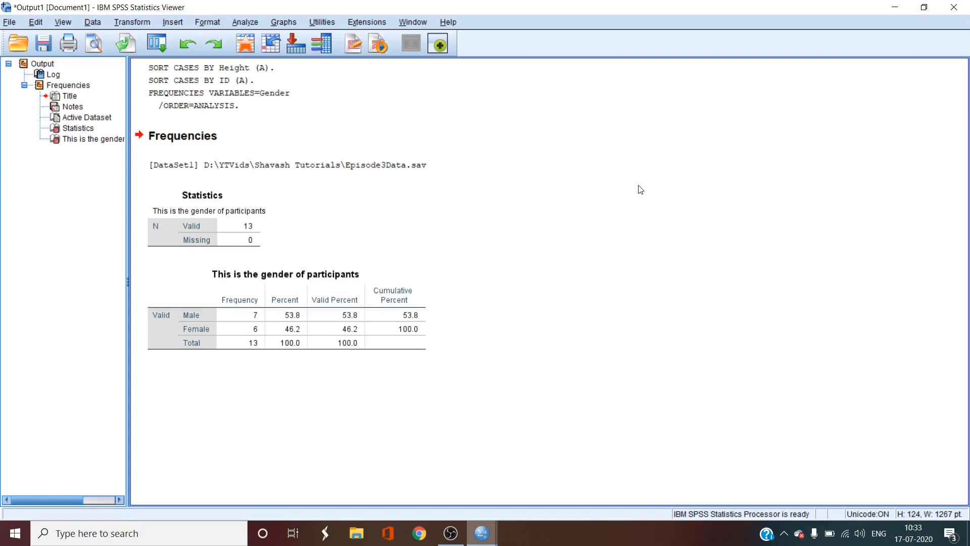
click(212, 218)
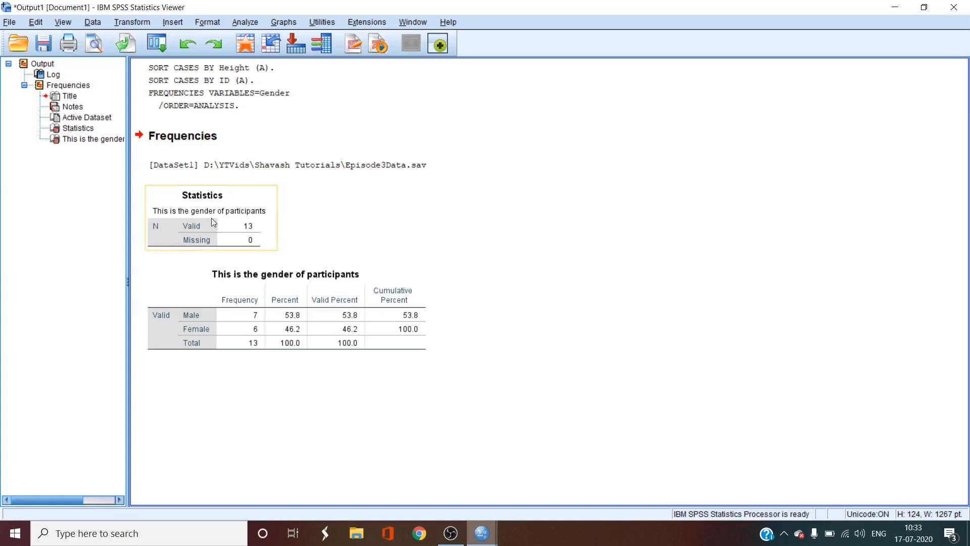
click(238, 223)
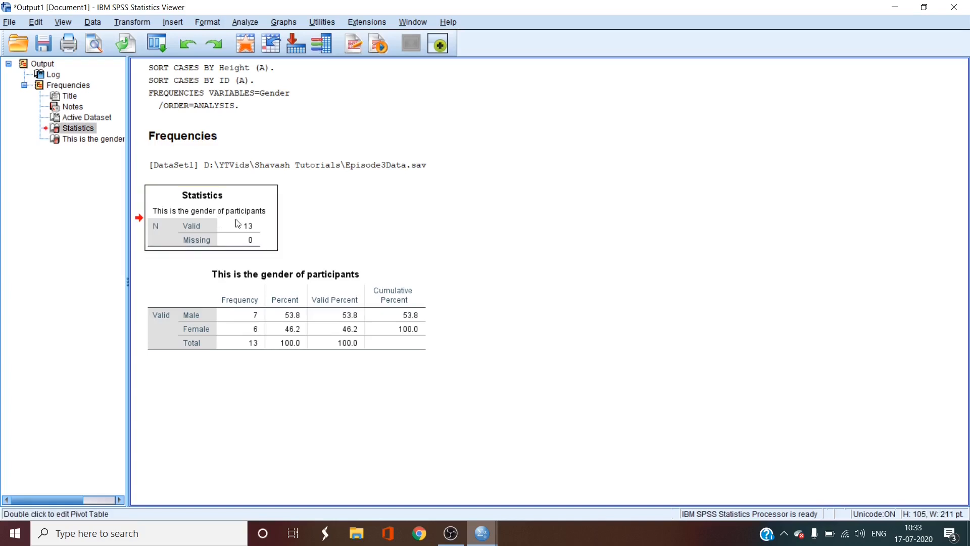
click(331, 208)
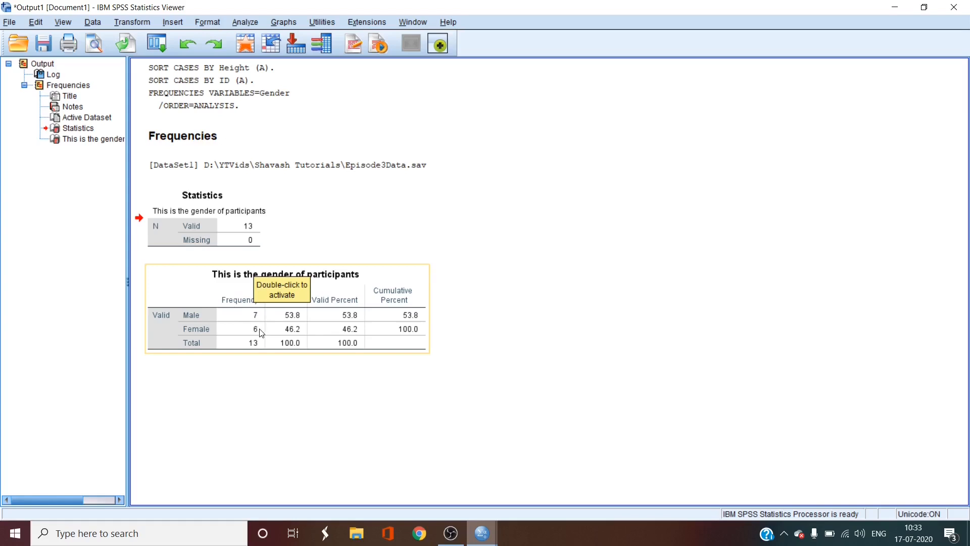
Step: Replace Gender with Height as the Frequencies analysis variable and run the analysis
click(243, 26)
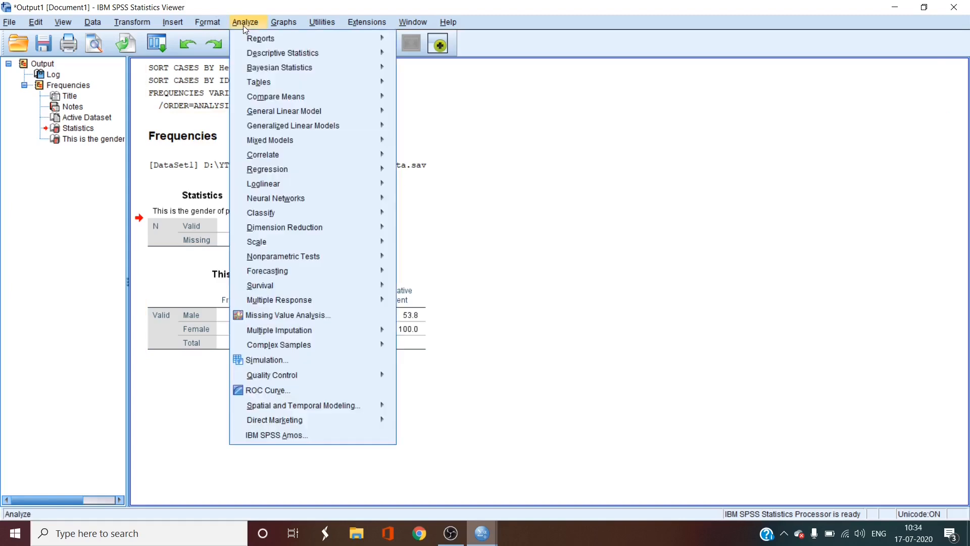
mouse_move(251, 55)
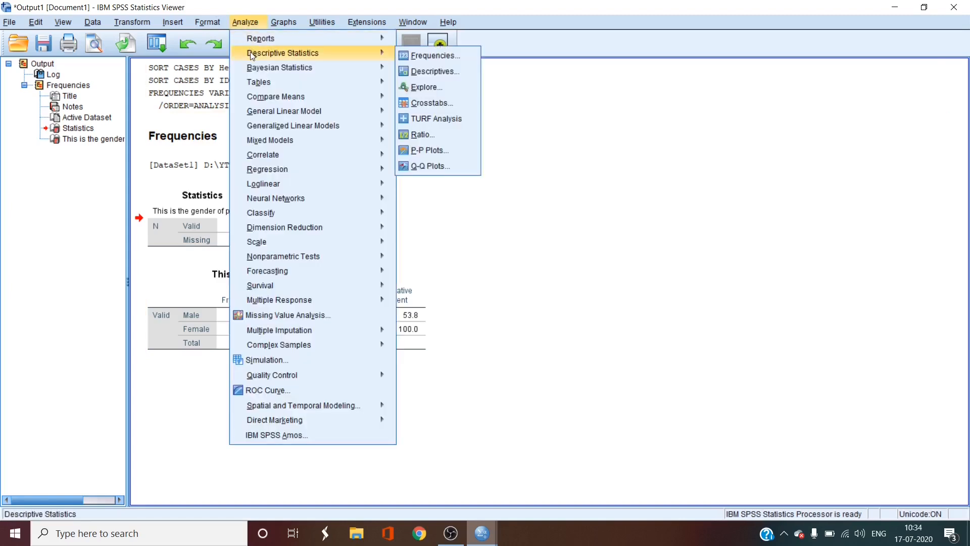
click(425, 56)
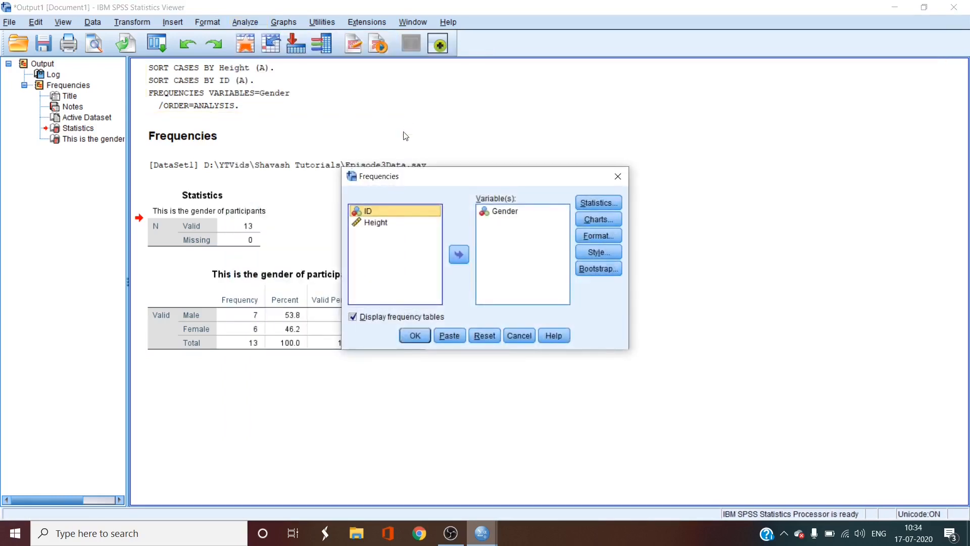
click(489, 213)
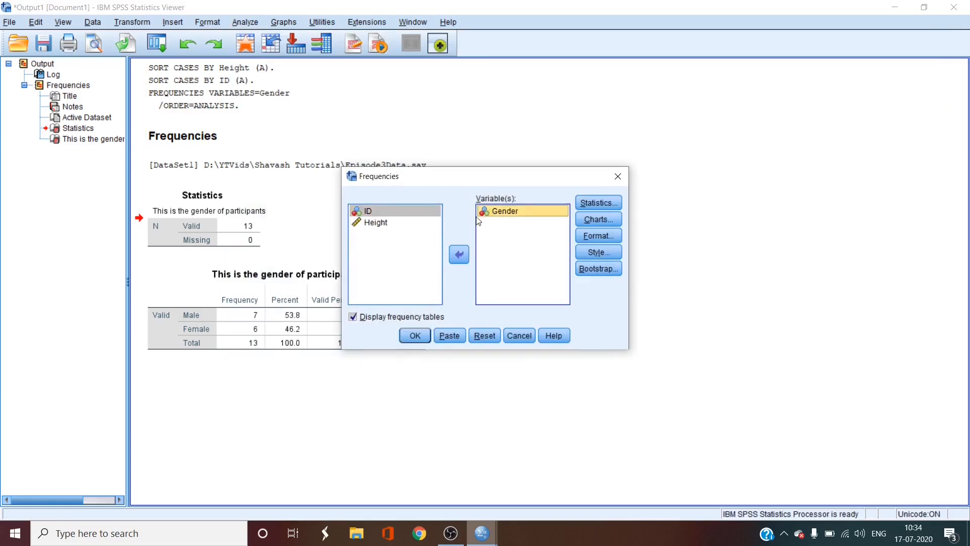
click(459, 254)
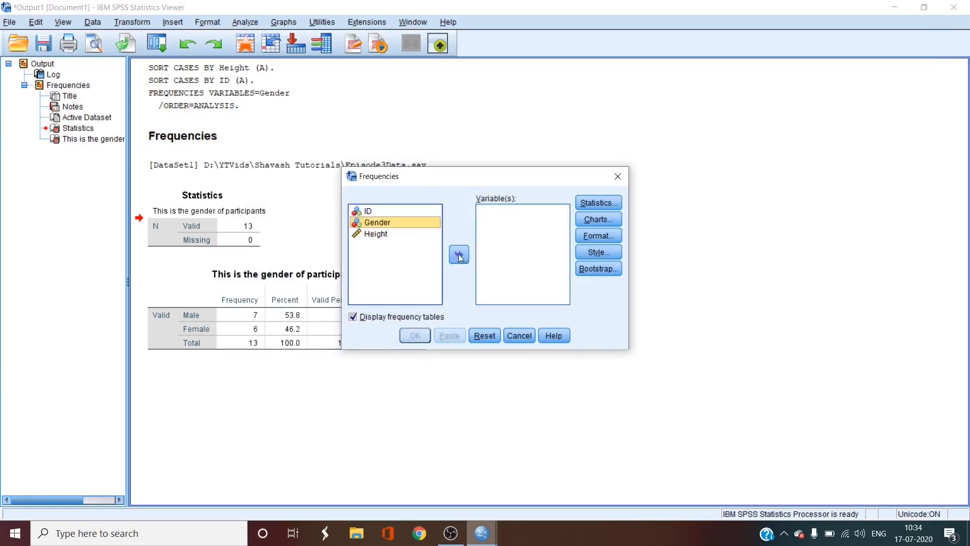
click(370, 236)
double_click(371, 235)
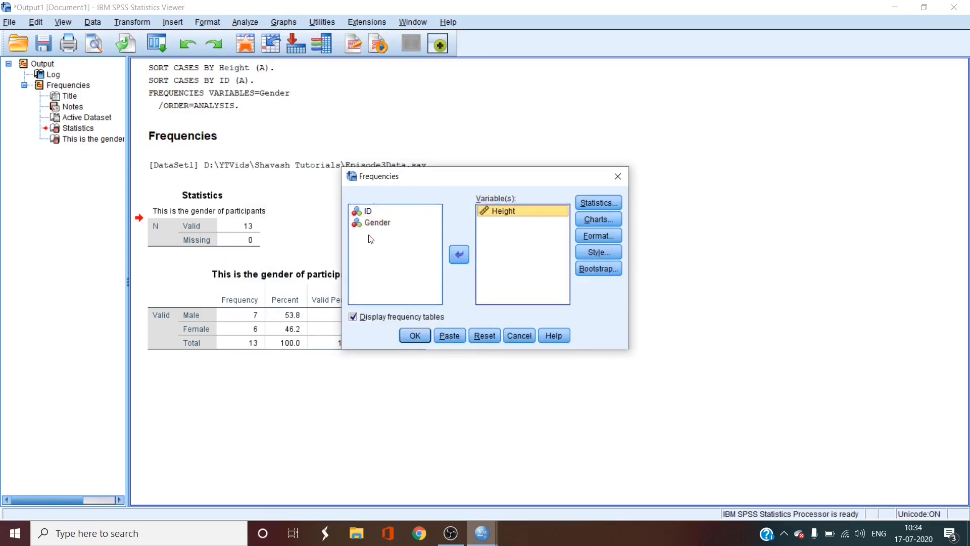
click(414, 336)
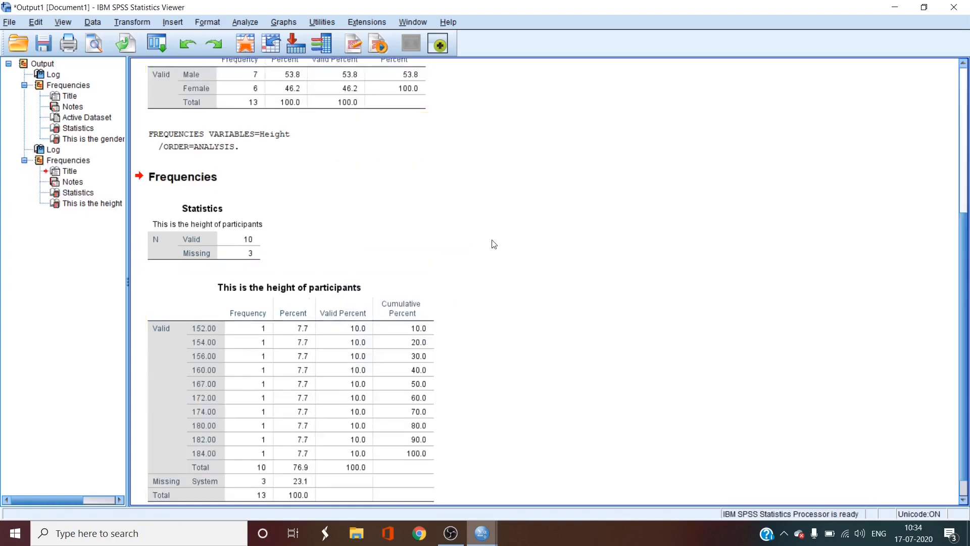
Step: Compare the gender and height output, examining missing cases and the percent, valid percent and cumulative percent columns
scroll(522, 217, up, 3)
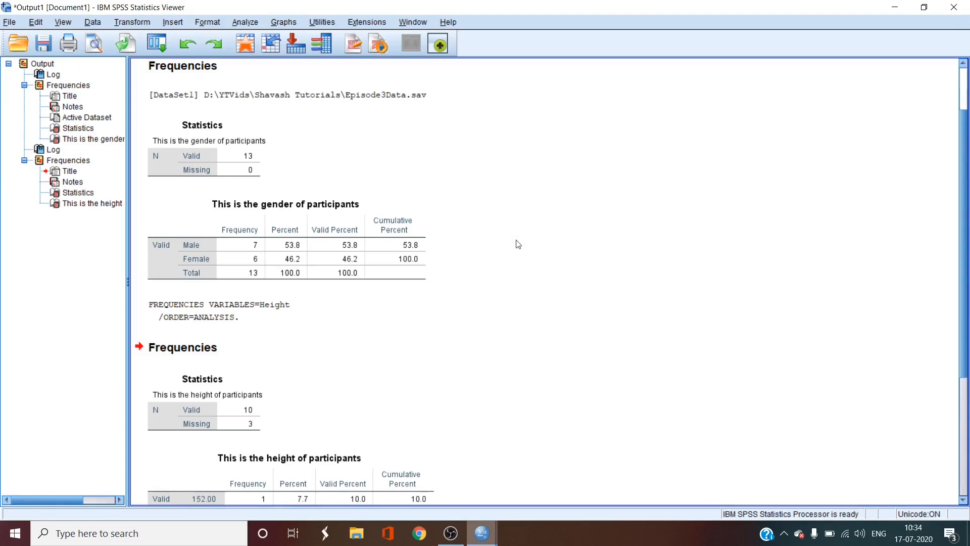
scroll(520, 252, down, 3)
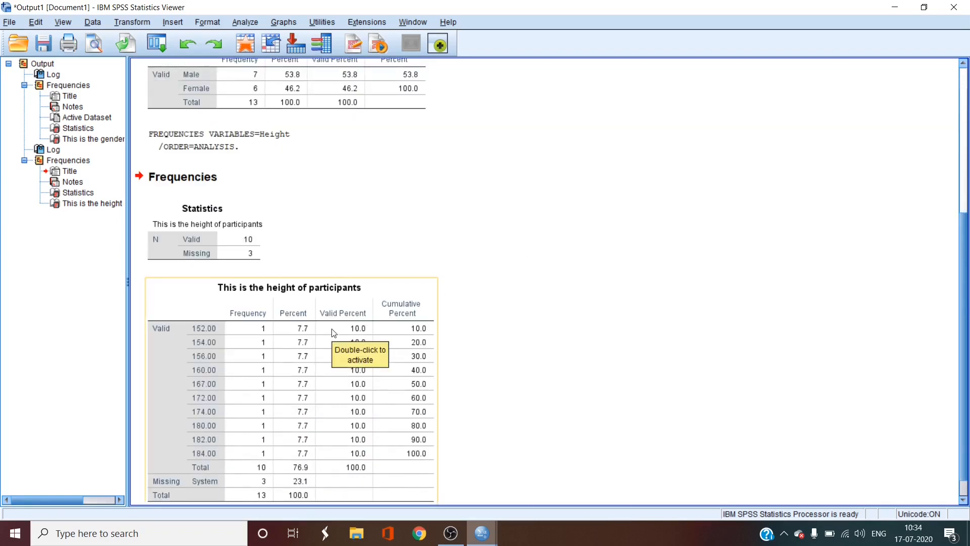
scroll(333, 332, down, 1)
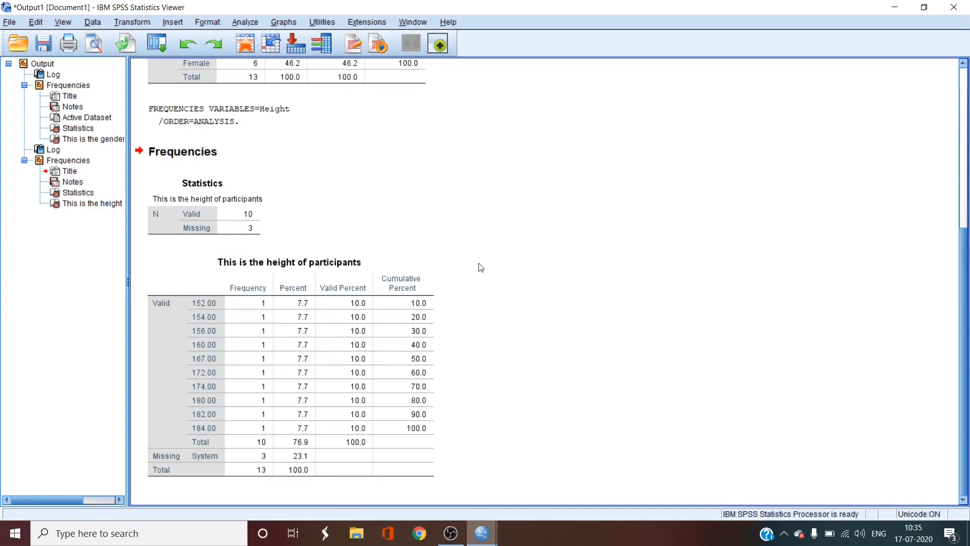
scroll(479, 258, up, 3)
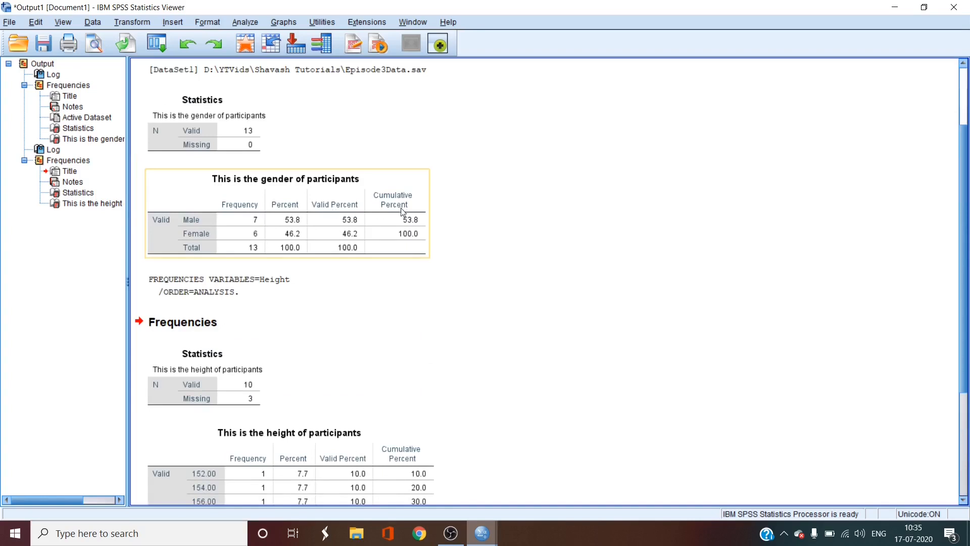
scroll(433, 267, down, 2)
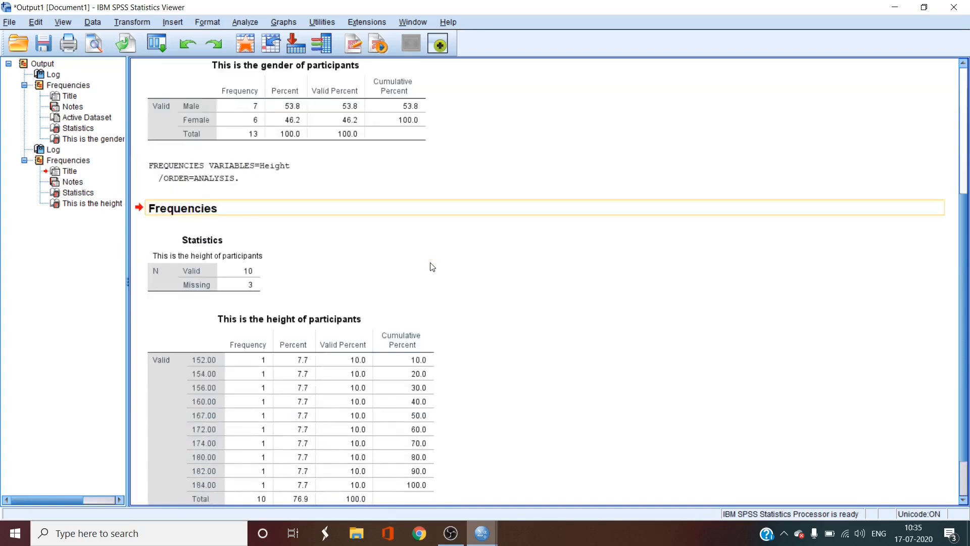
scroll(433, 267, down, 1)
scroll(474, 235, up, 2)
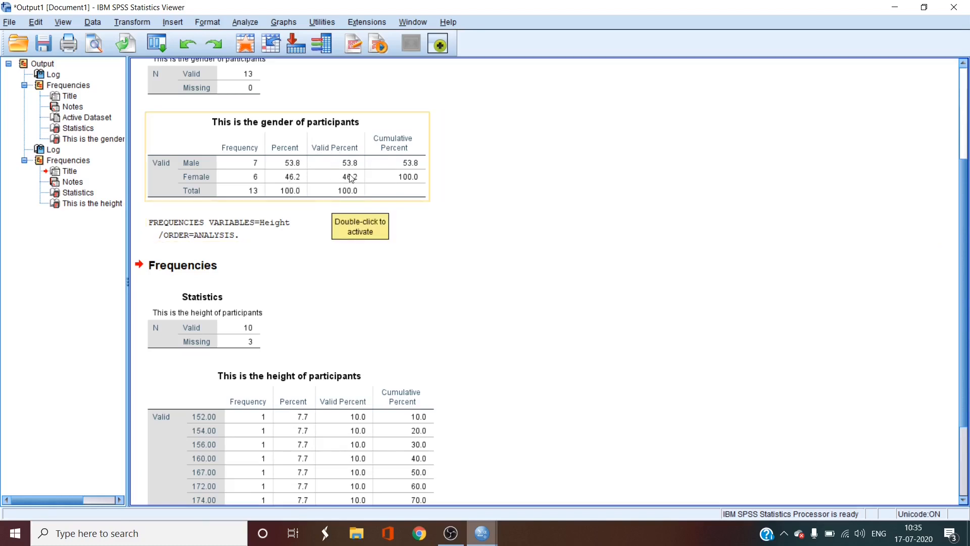
scroll(352, 178, down, 3)
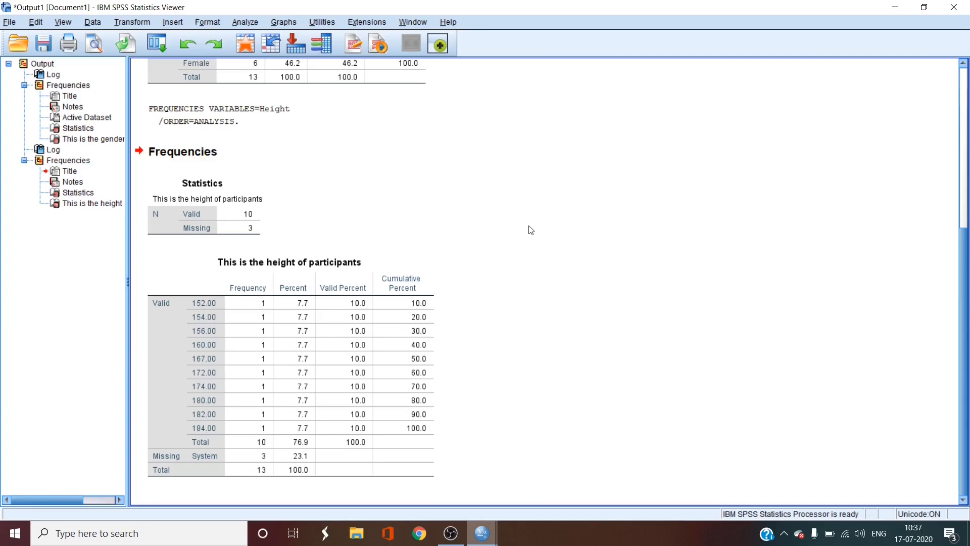
Step: Reset the Frequencies settings and list the variables by name instead of label
click(248, 23)
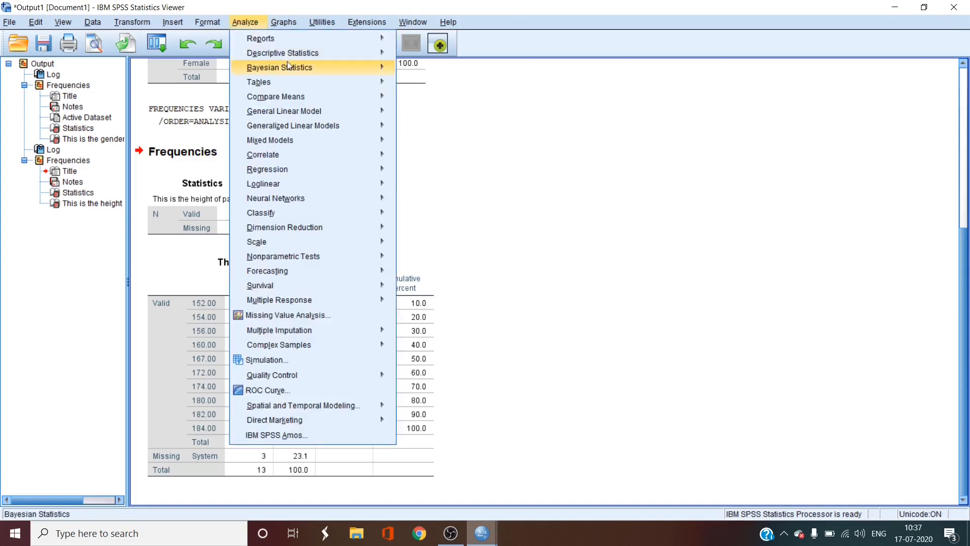
mouse_move(286, 53)
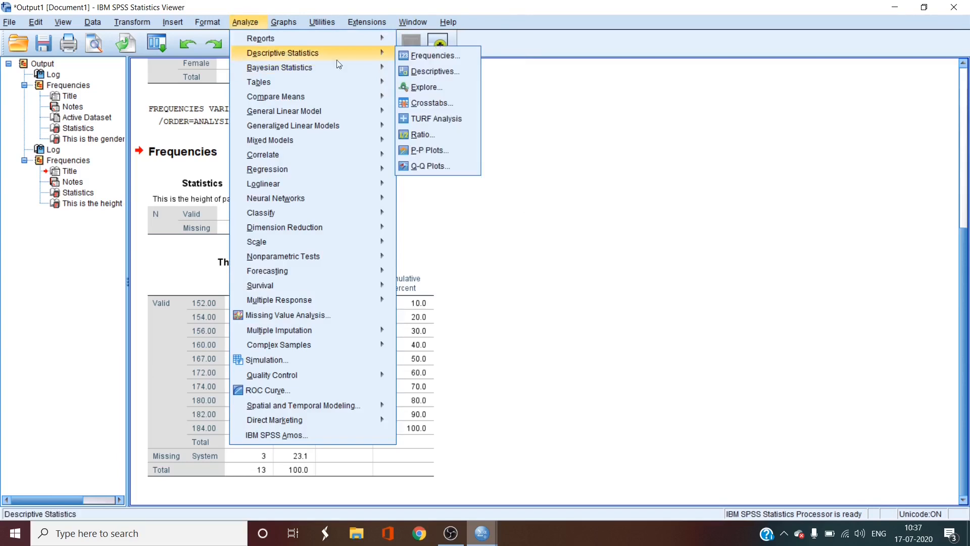
click(424, 58)
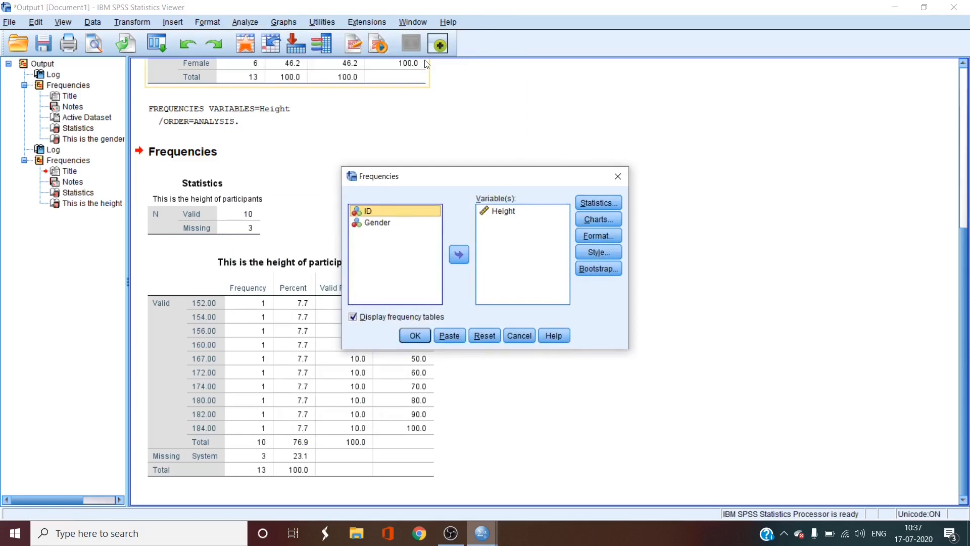
click(489, 336)
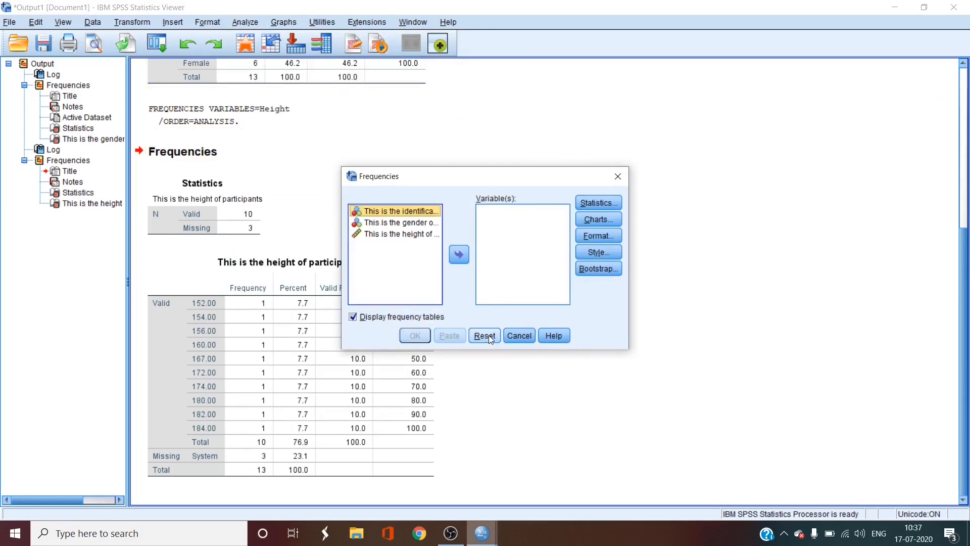
right_click(378, 213)
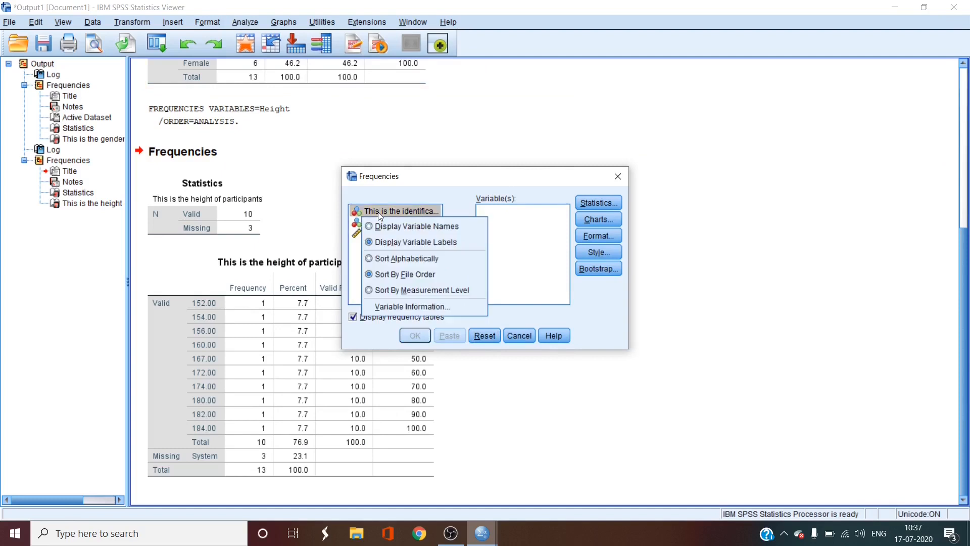
click(395, 230)
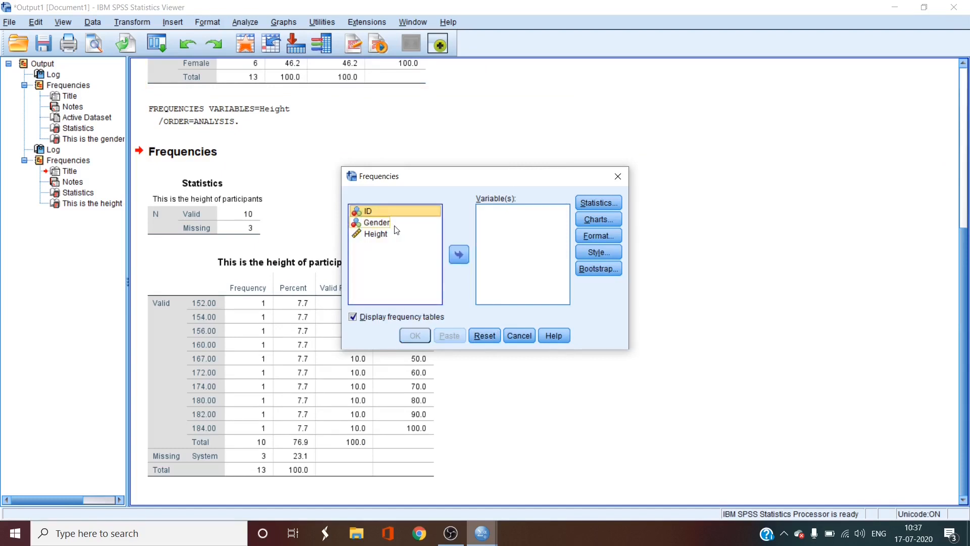
Step: Add Gender to the Frequencies analysis variables and turn off the display of frequency tables
click(395, 226)
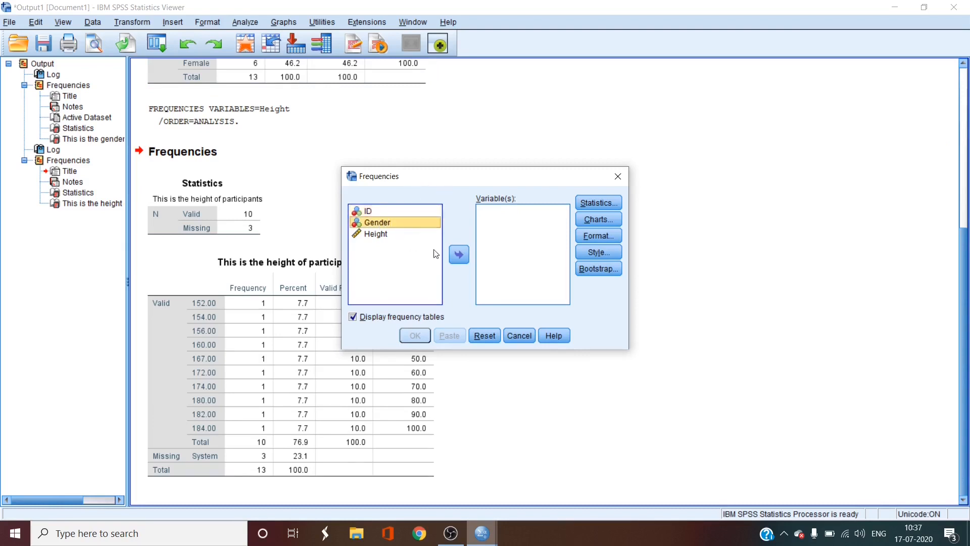
click(459, 255)
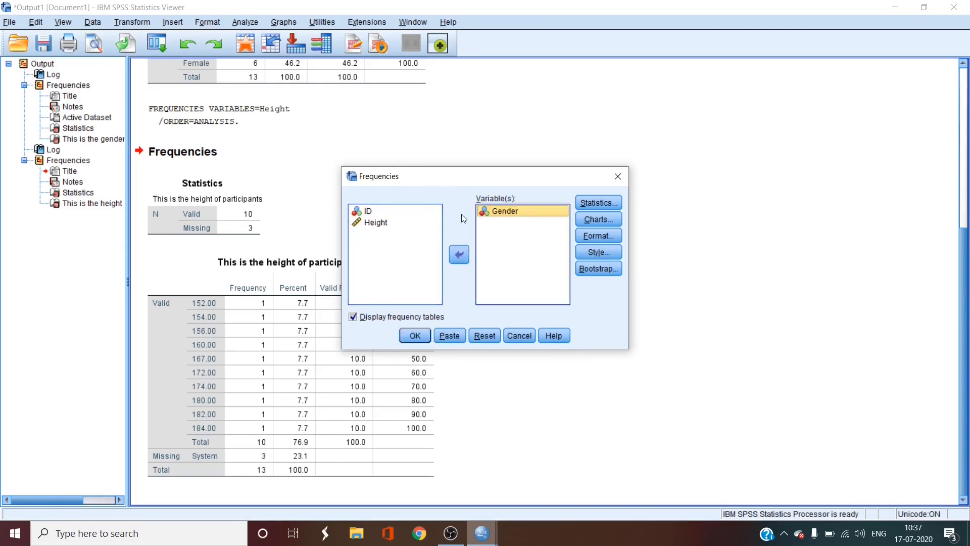
click(354, 318)
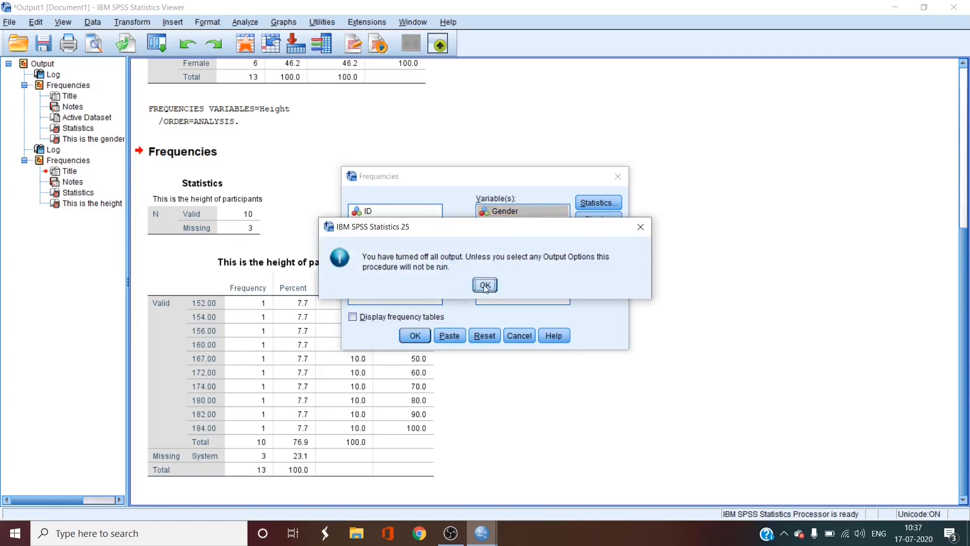
click(484, 287)
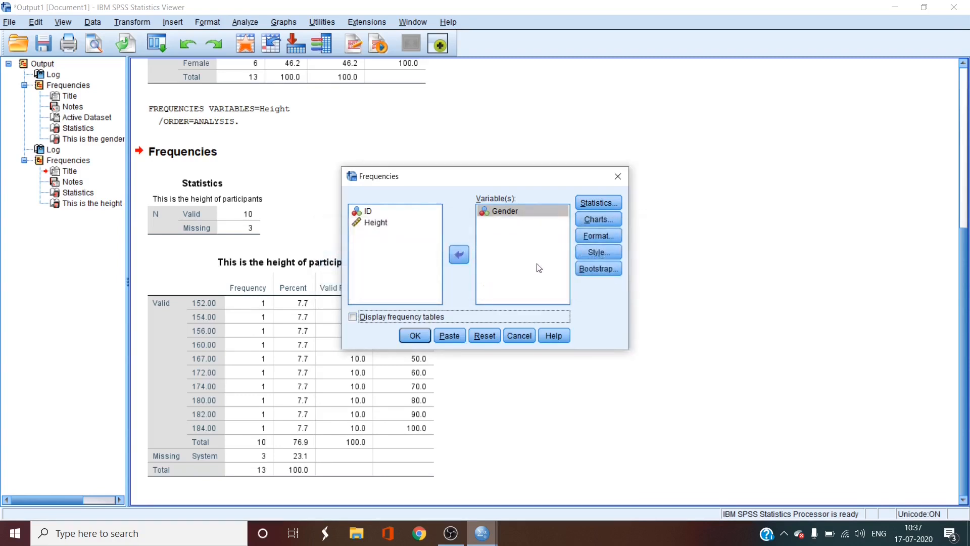
Step: Request bar charts with percentages as chart values for Gender and run the Frequencies analysis
click(587, 222)
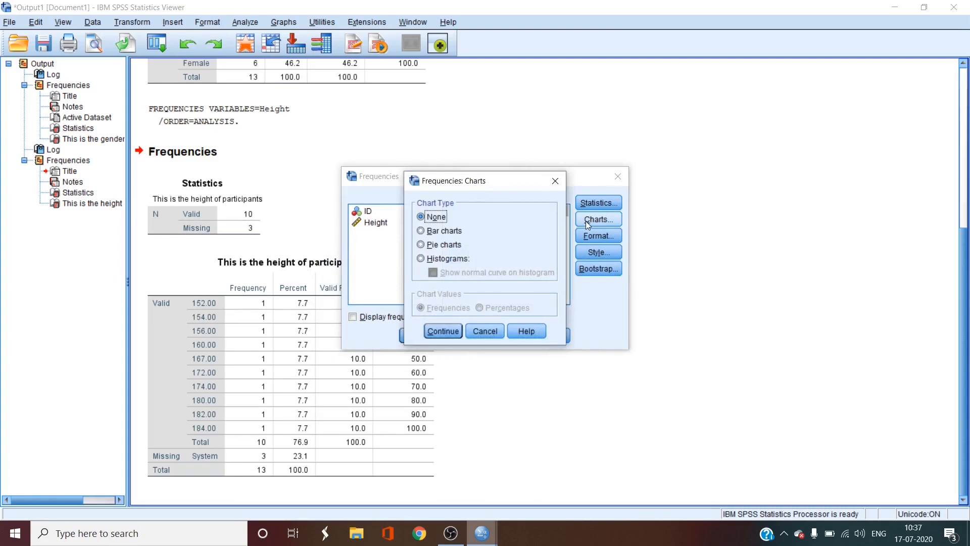
click(422, 231)
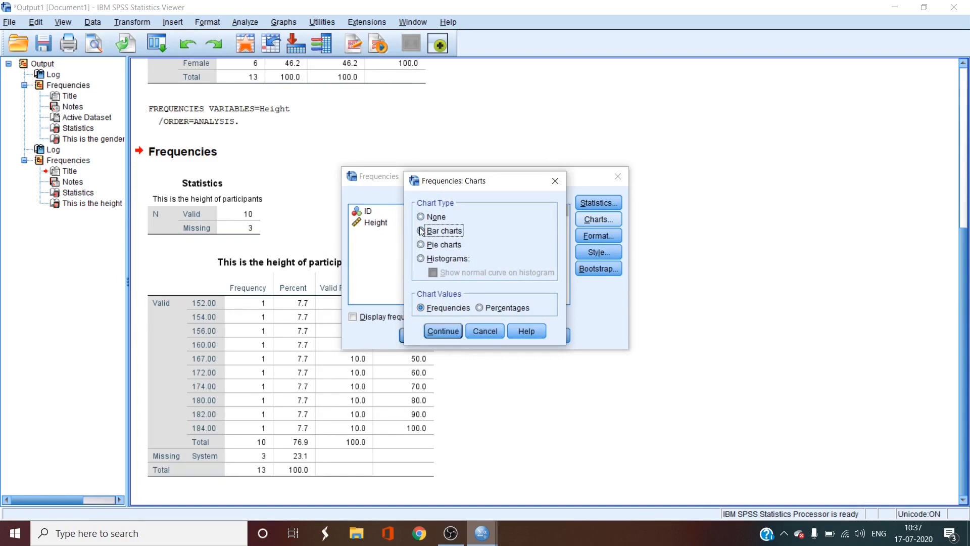
click(479, 308)
click(446, 332)
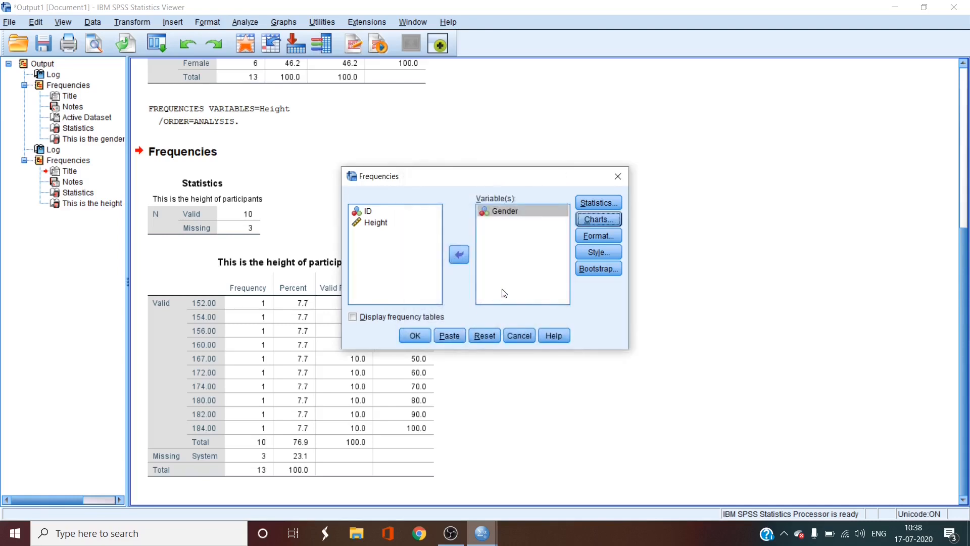
click(422, 335)
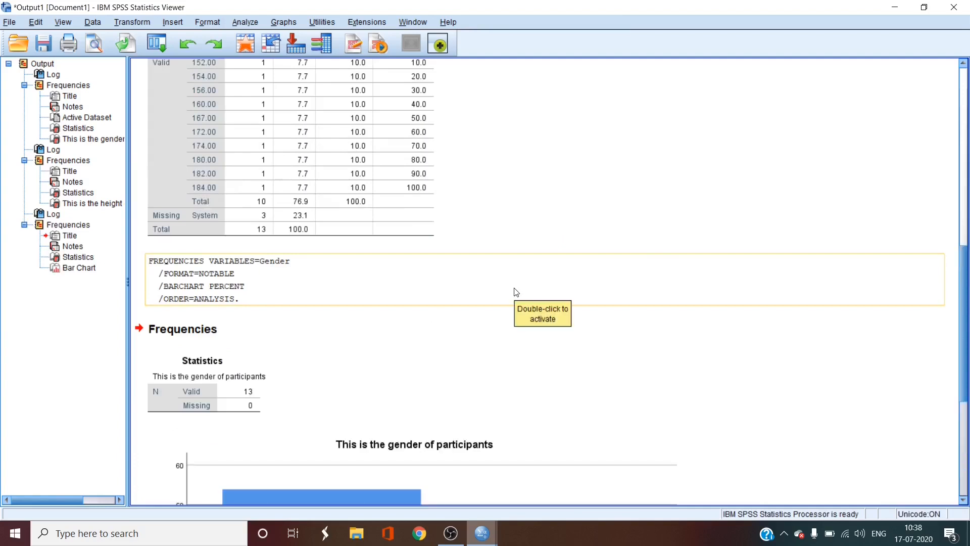
scroll(461, 320, down, 1)
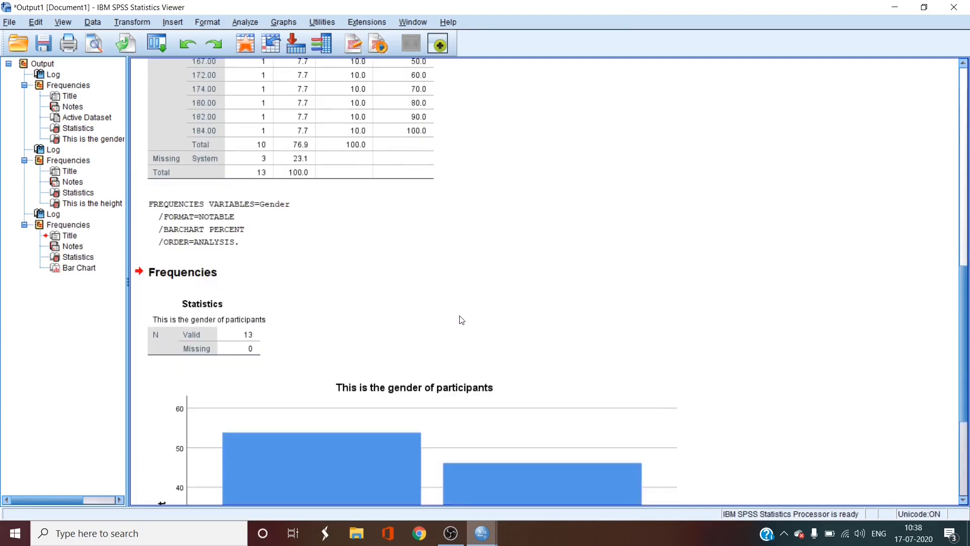
scroll(461, 319, down, 3)
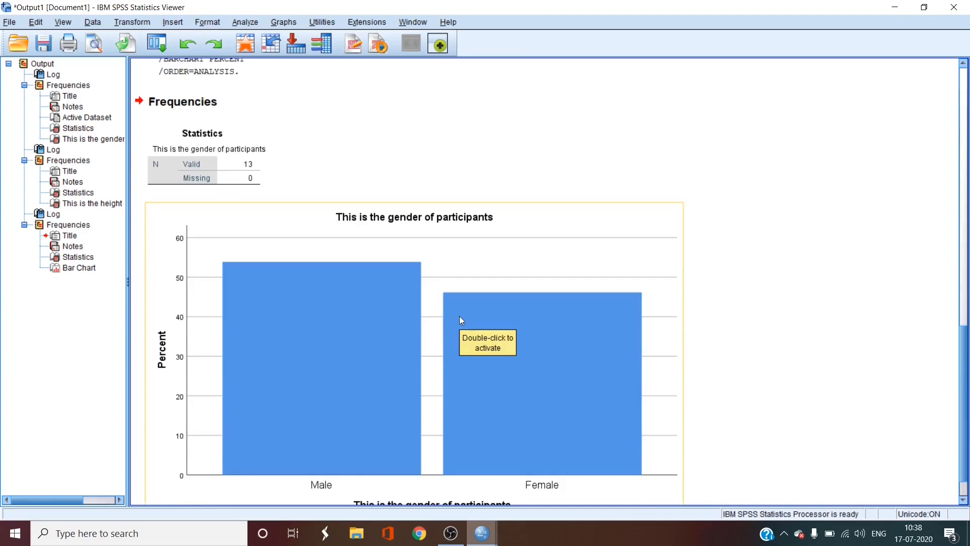
Step: Reopen the Frequencies analysis and replace Gender with Height as the analysis variable
scroll(460, 318, down, 1)
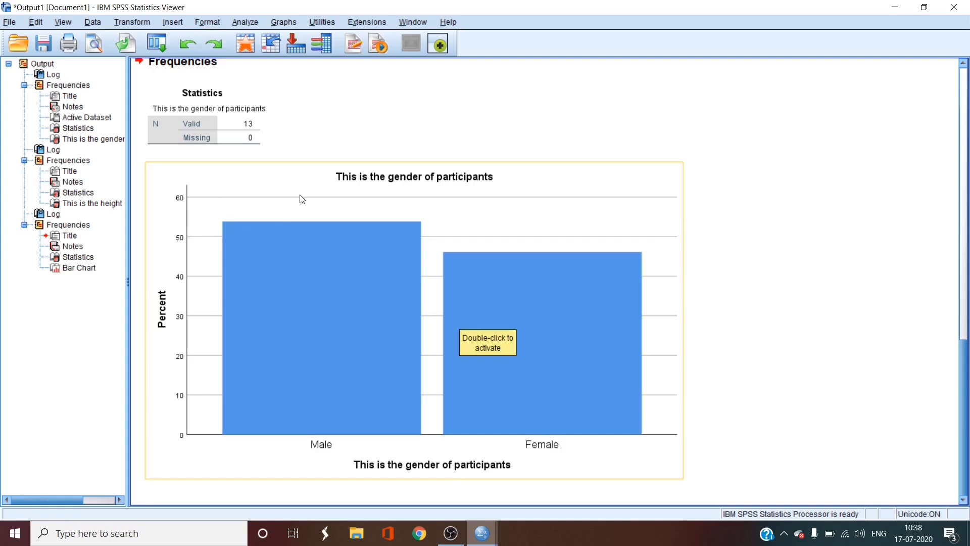
click(240, 22)
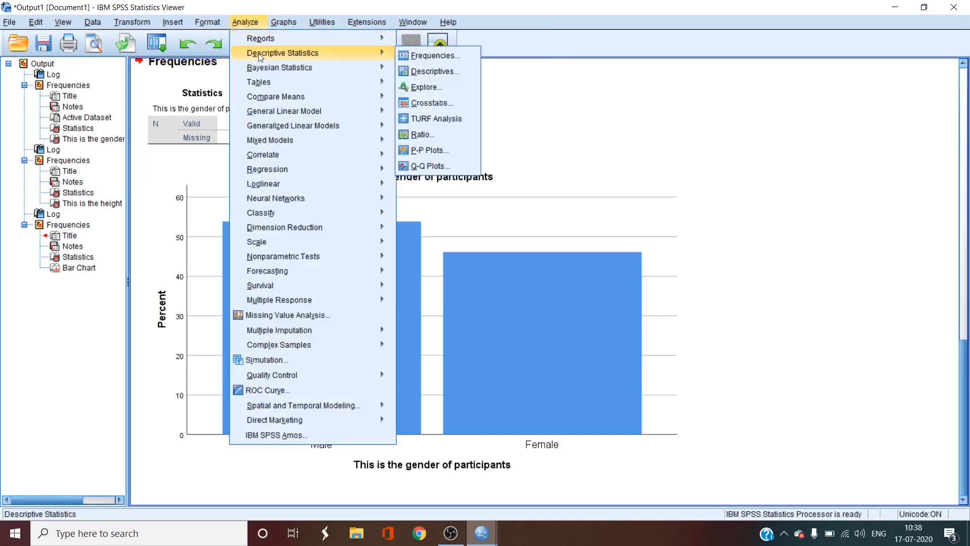
mouse_move(390, 53)
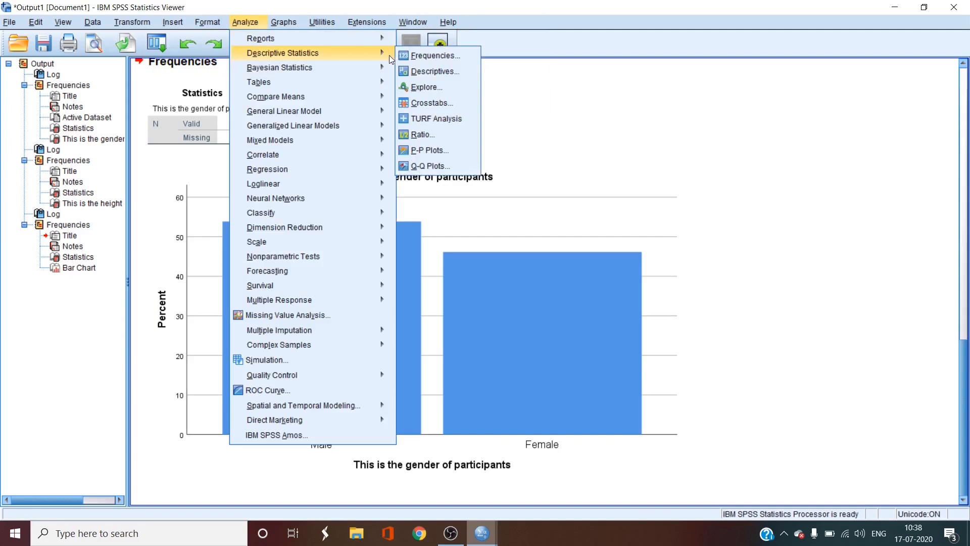
click(421, 53)
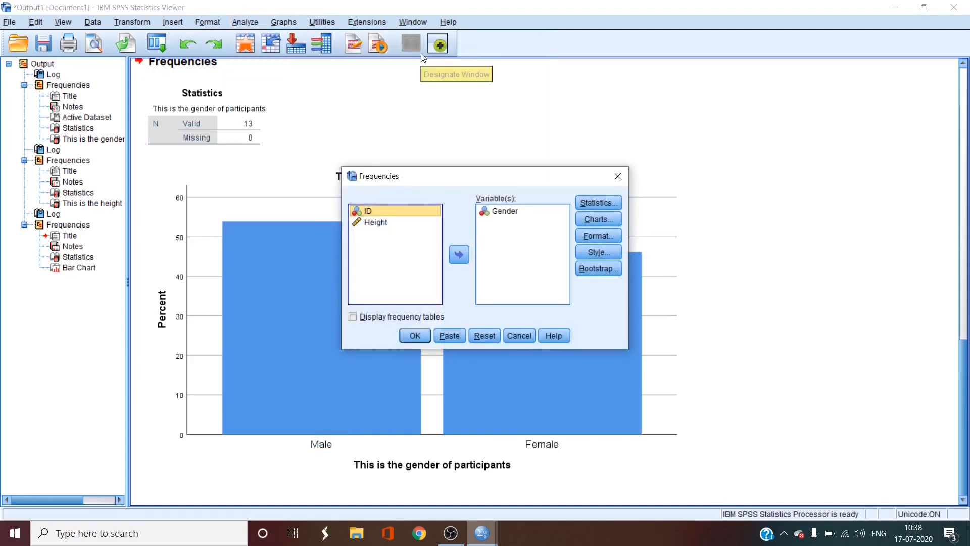
click(506, 211)
click(458, 253)
click(382, 238)
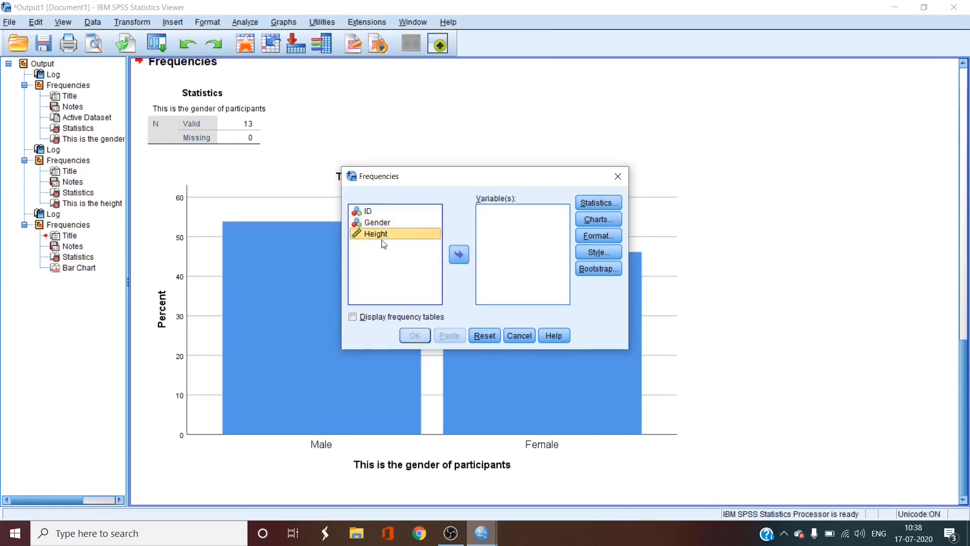
click(454, 251)
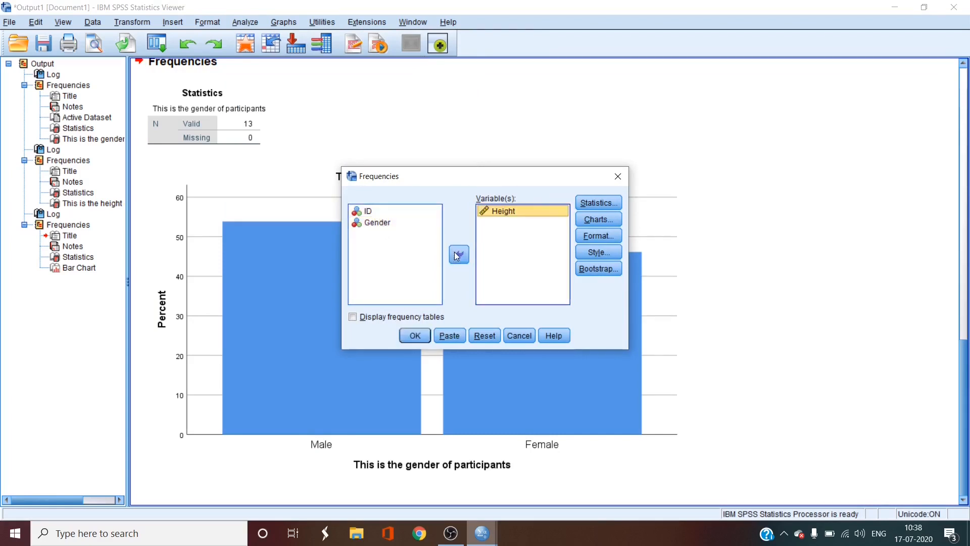
Step: Request a histogram with a normal curve for Height, run the Frequencies analysis and view the resulting chart
click(612, 219)
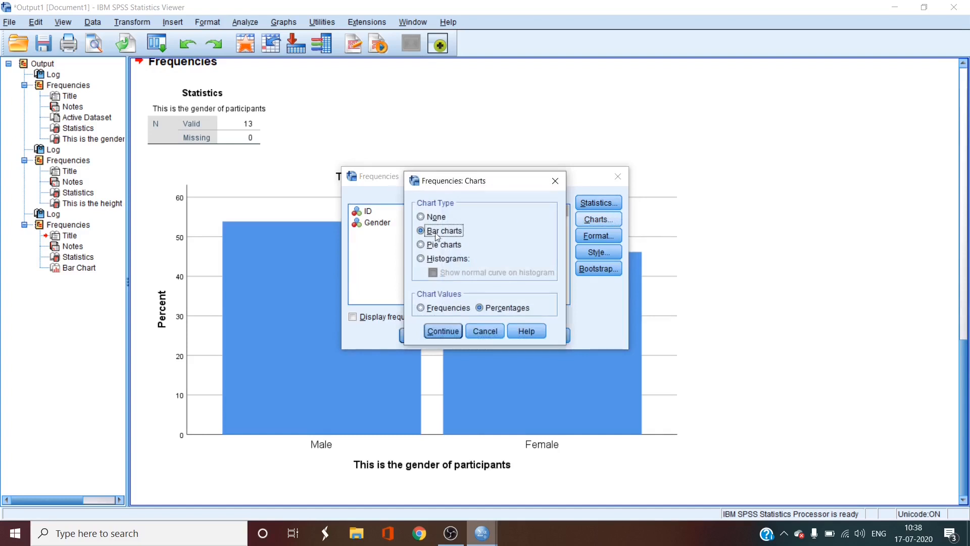
click(421, 257)
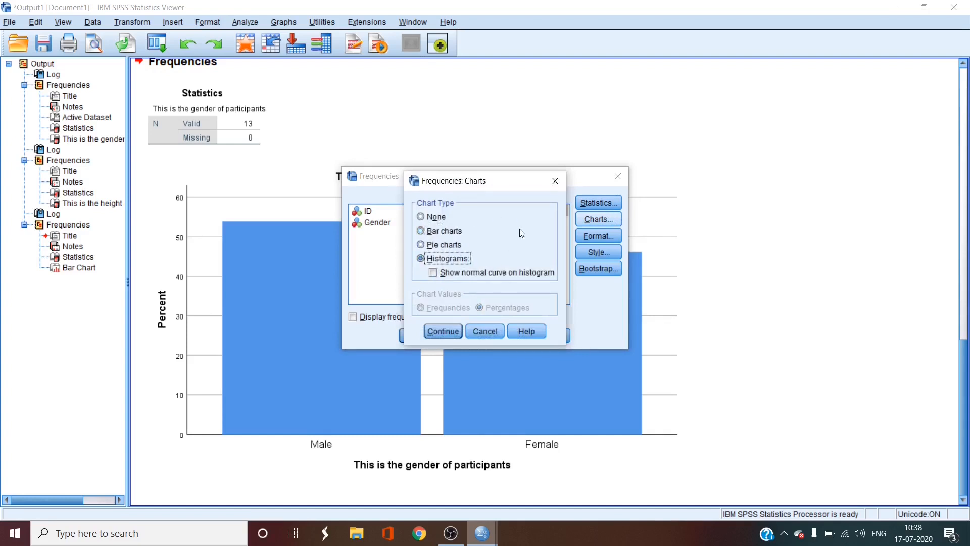
click(436, 274)
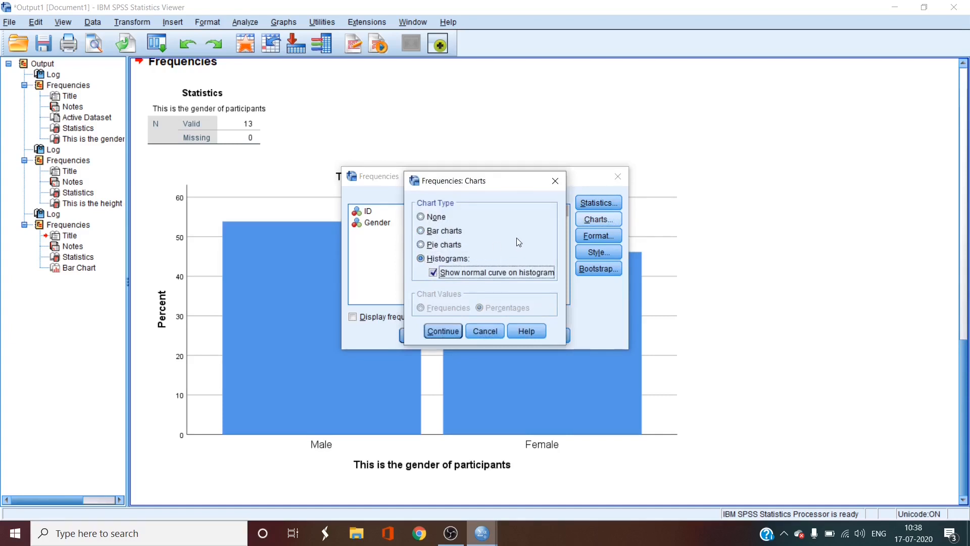
click(440, 337)
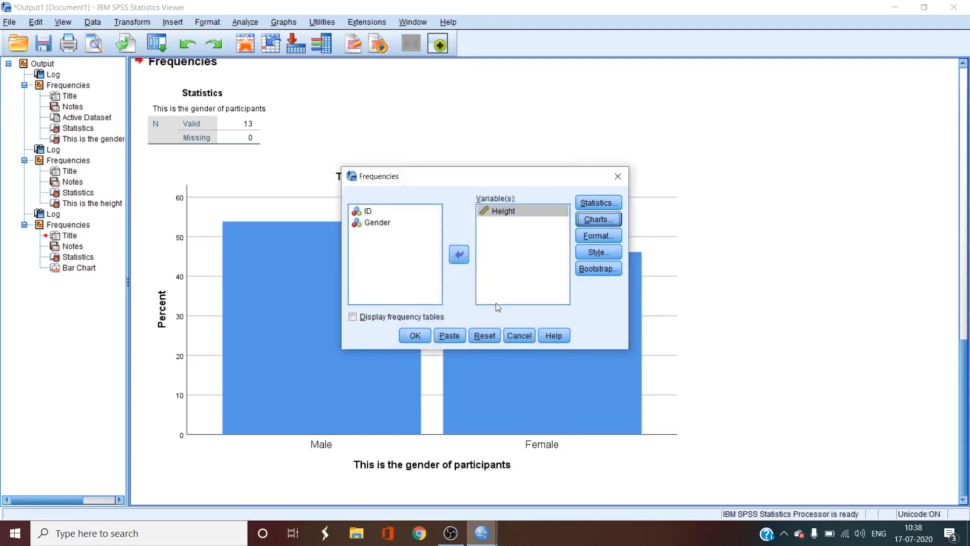
click(415, 336)
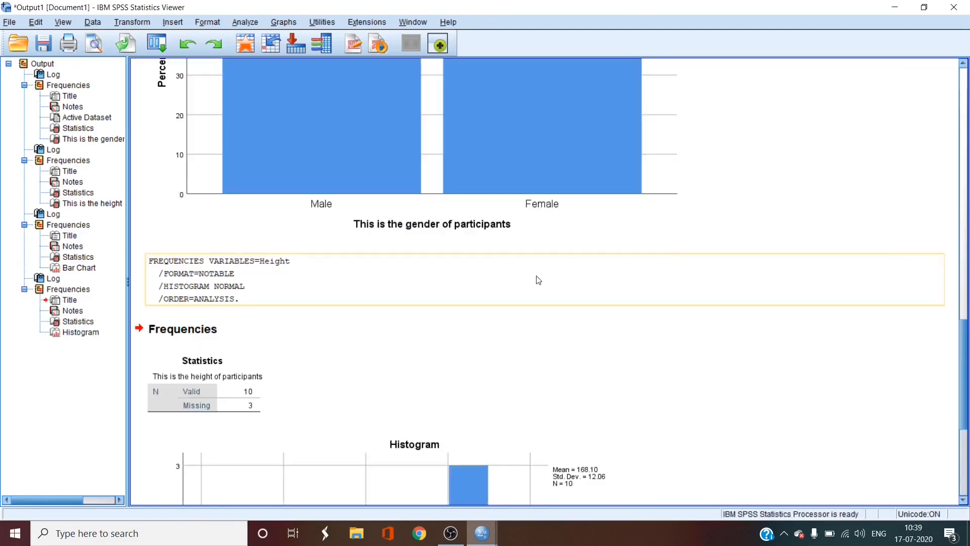
scroll(539, 280, down, 5)
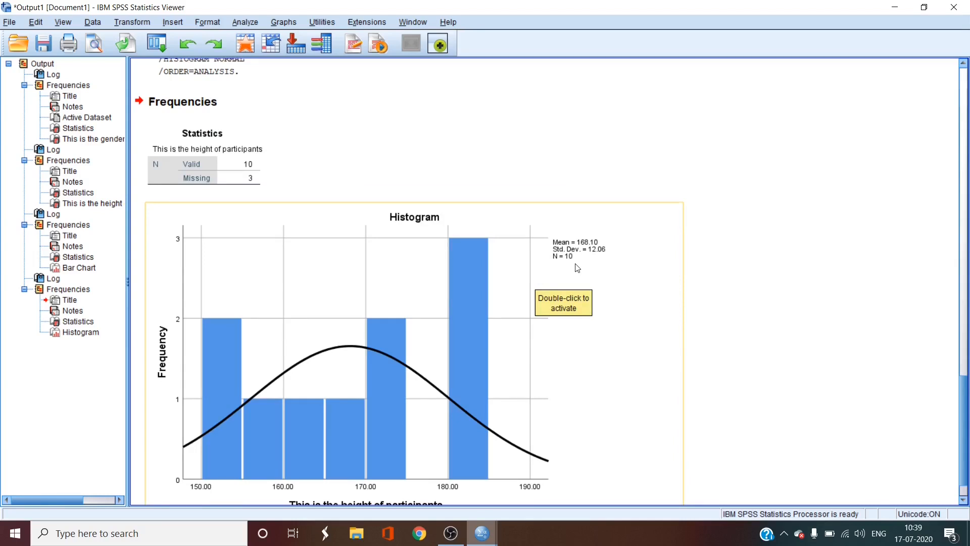
scroll(578, 268, down, 2)
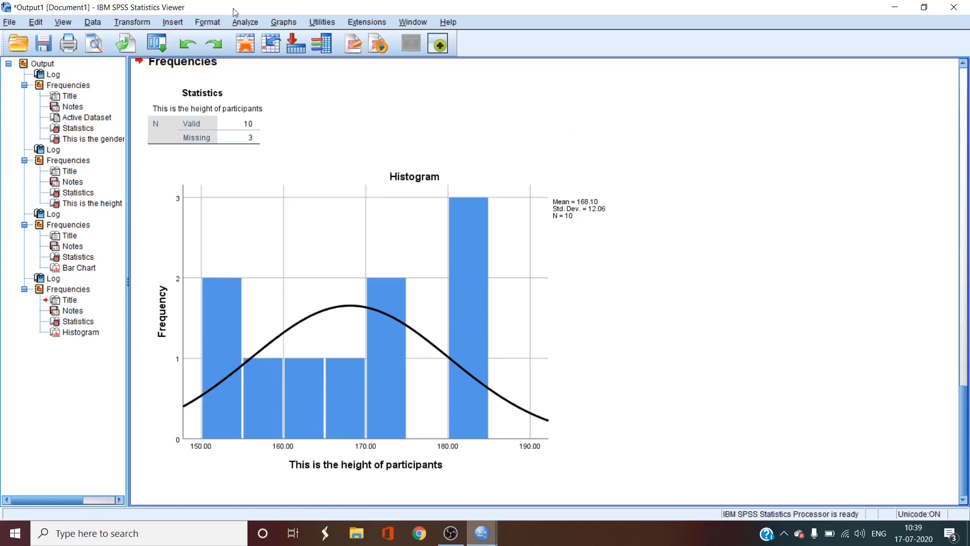
Step: Start saving the output under a new name, choosing the SPSS Masterclass for Beginners folder in YTVids > Shavash Tutorials on drive D
click(18, 23)
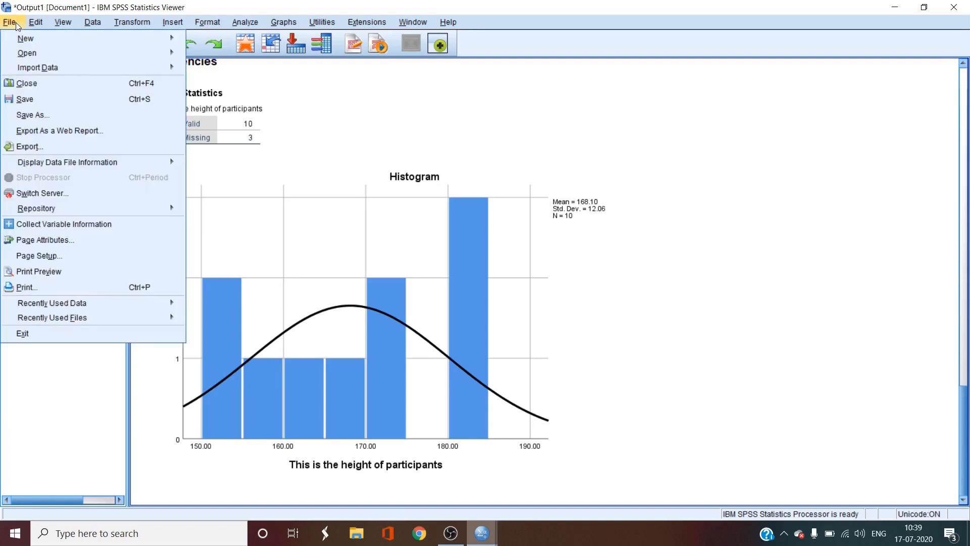
click(57, 119)
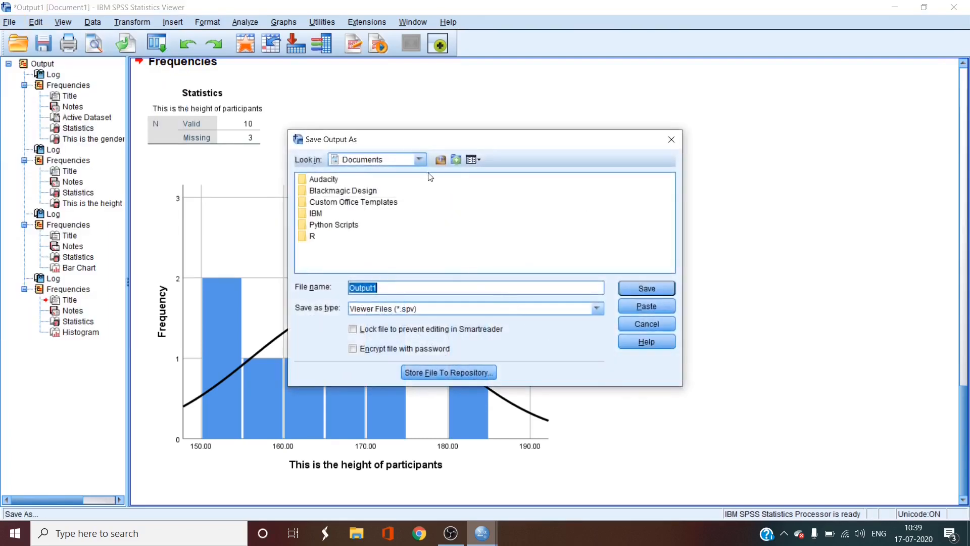
click(423, 160)
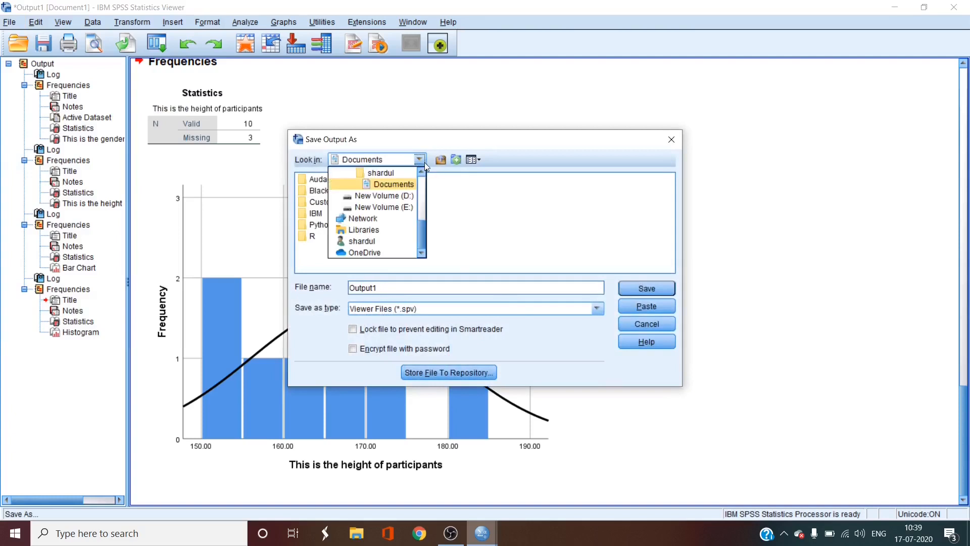
click(397, 203)
double_click(444, 214)
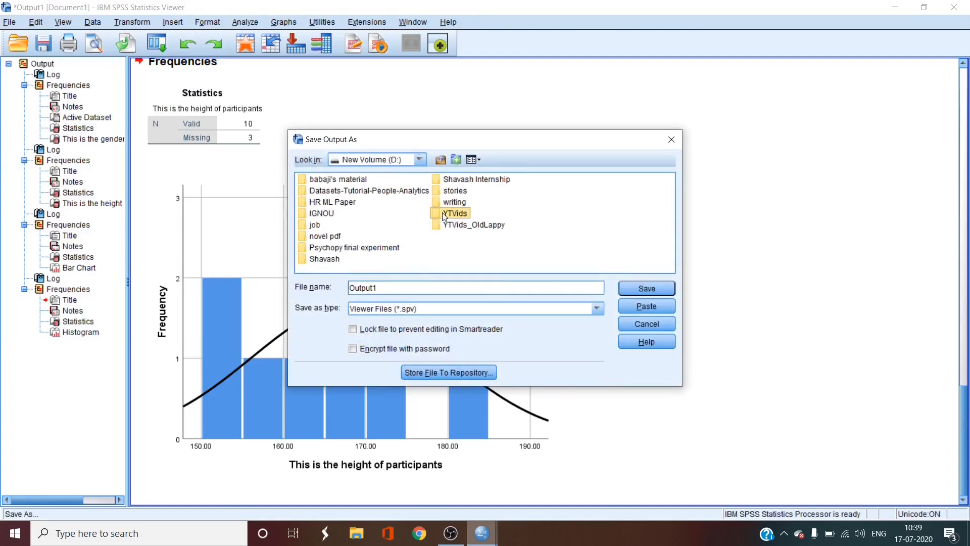
double_click(347, 225)
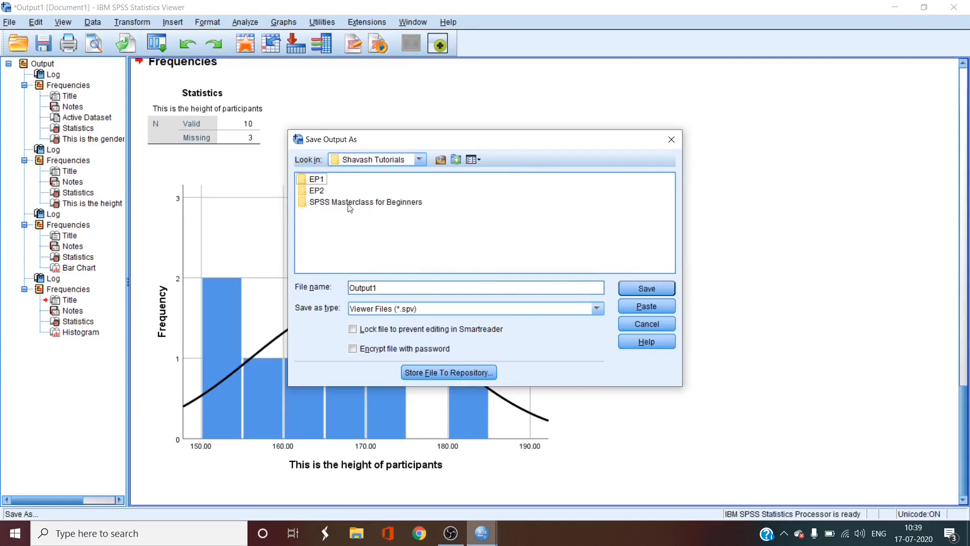
double_click(349, 204)
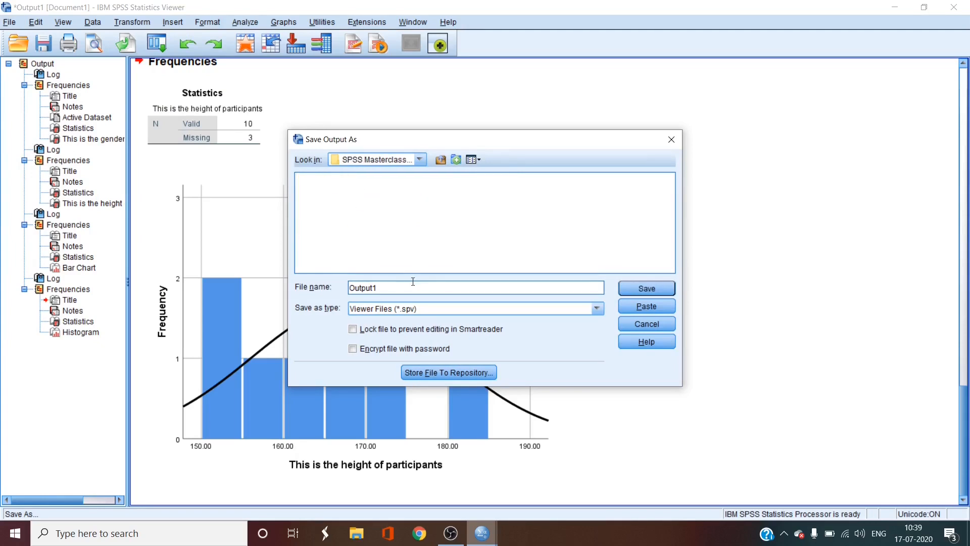
Step: Name the output file Episode3Output and save it as a Viewer file
double_click(394, 288)
text(E)
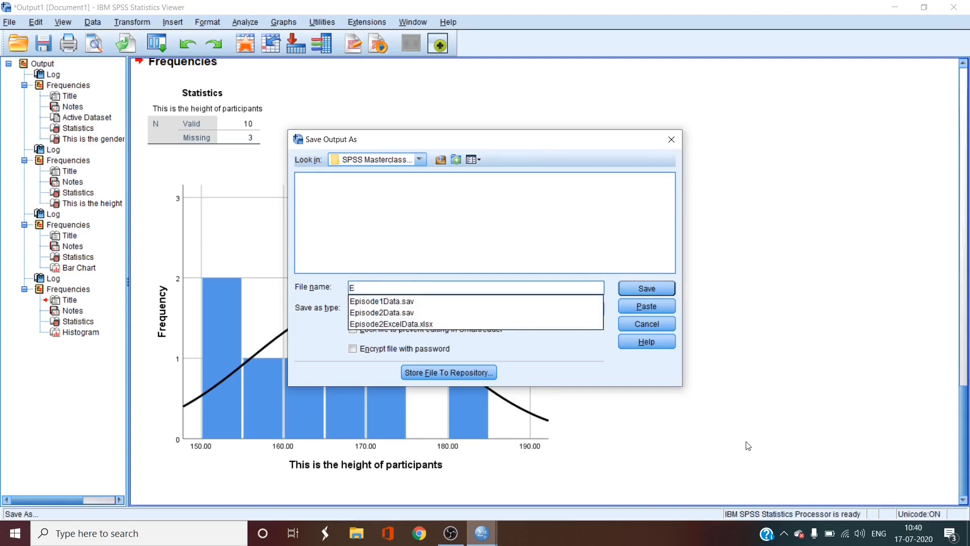
text(pisode3Ou)
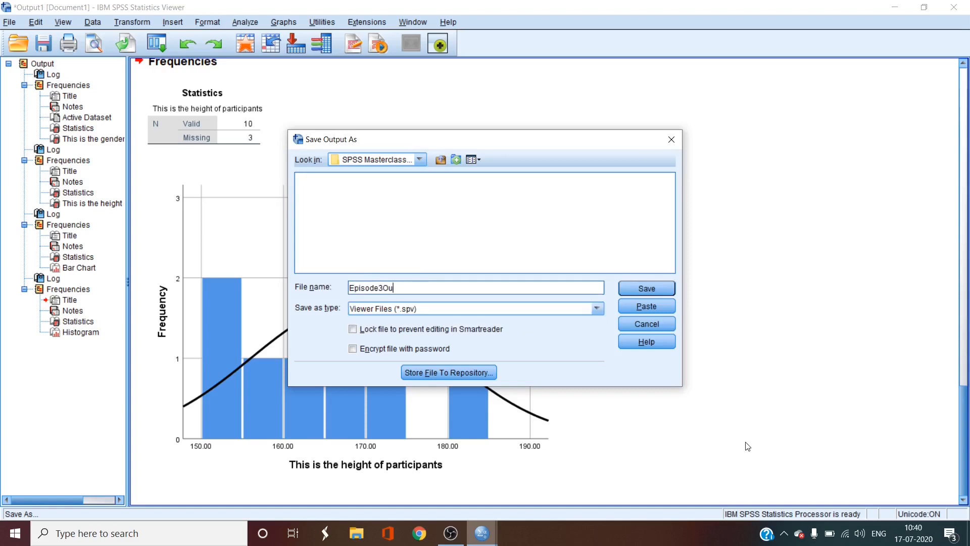
text(tput)
click(627, 290)
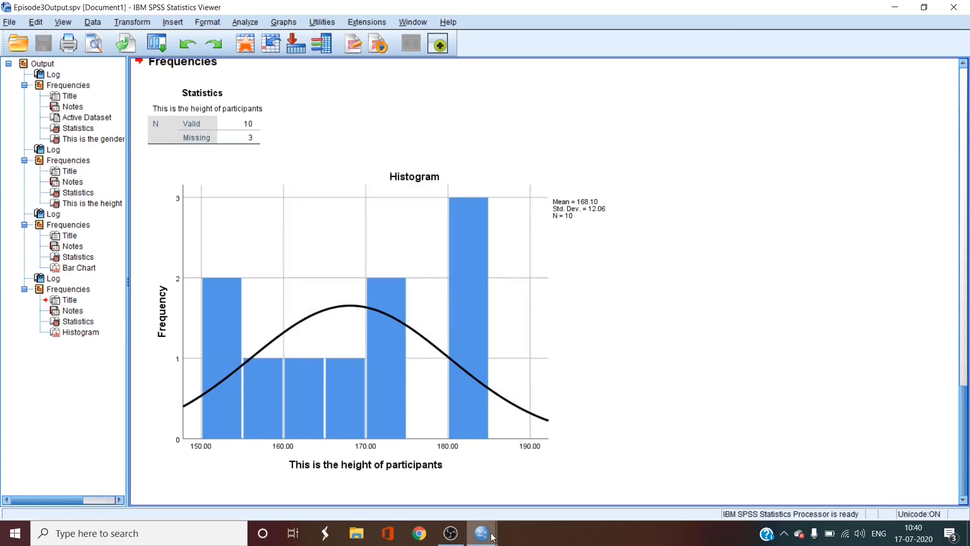
Step: Switch to the Data Editor and start saving a copy of the dataset in the SPSS Masterclass for Beginners folder
mouse_move(493, 536)
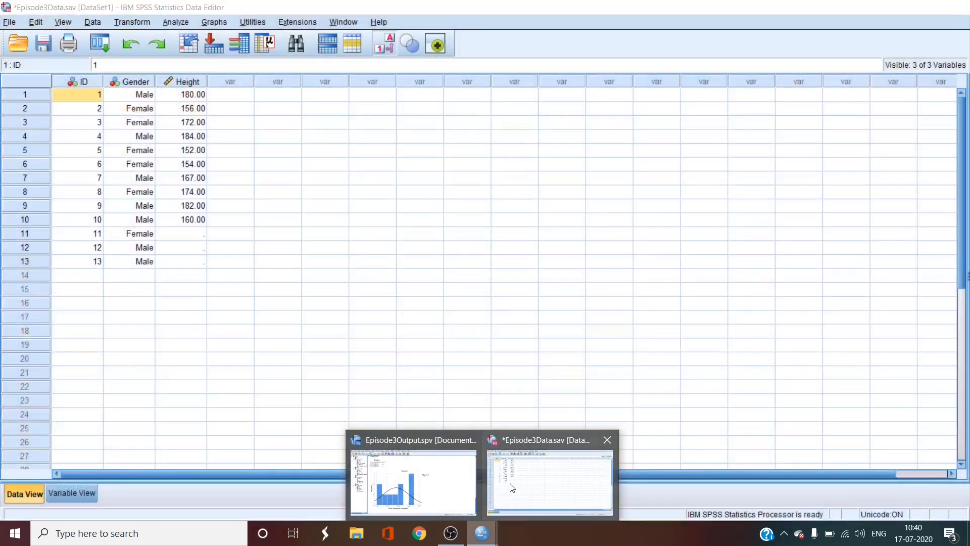
click(518, 482)
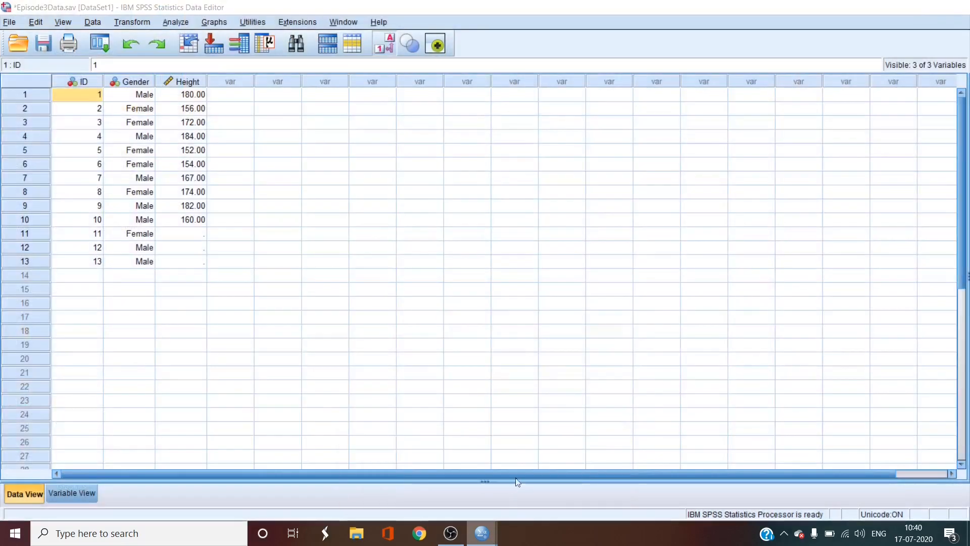
click(9, 23)
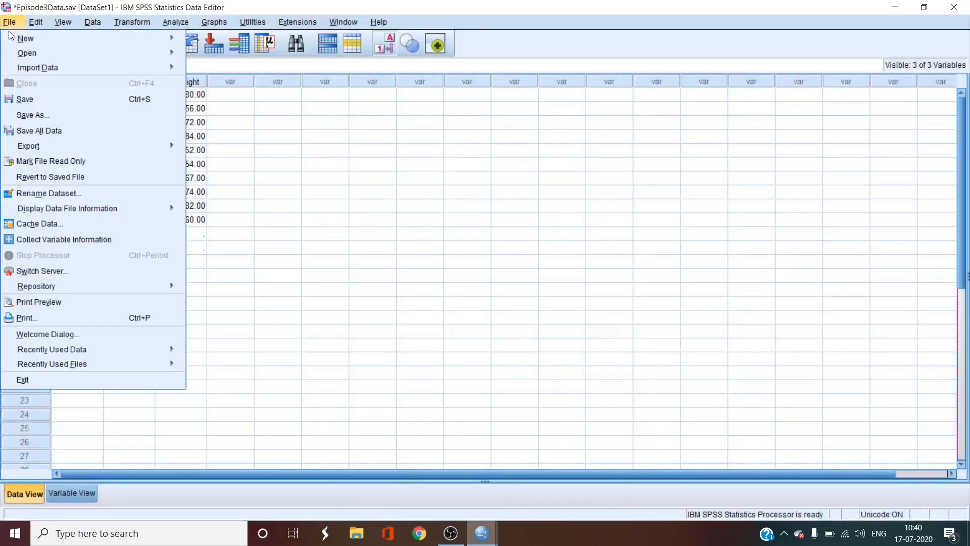
click(15, 115)
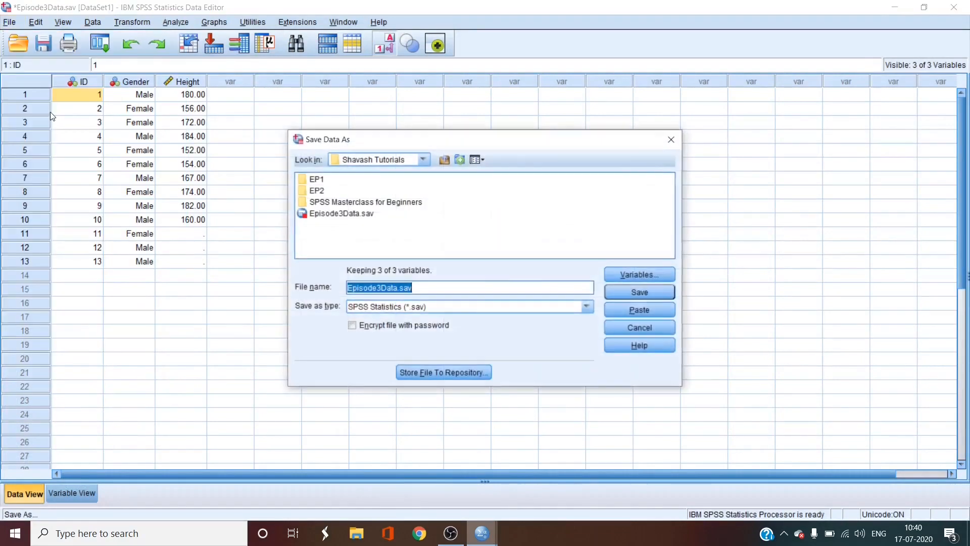
double_click(341, 201)
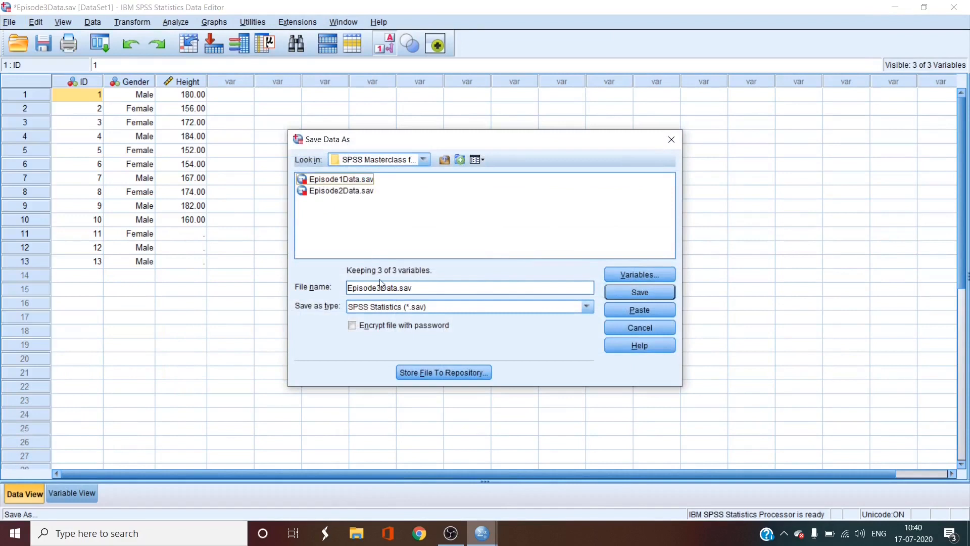
Step: Name the data file Episode3Data and save it in SPSS Statistics format
double_click(426, 287)
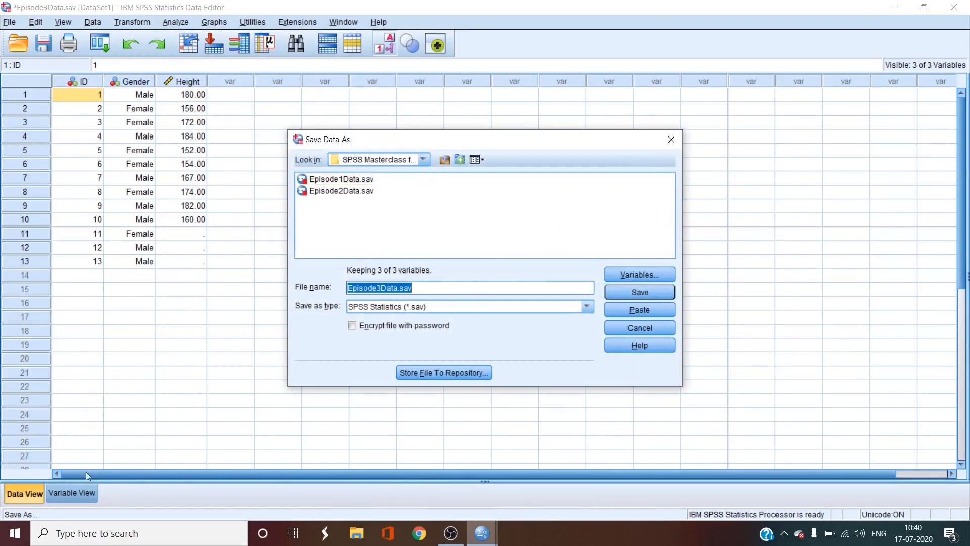
text(El)
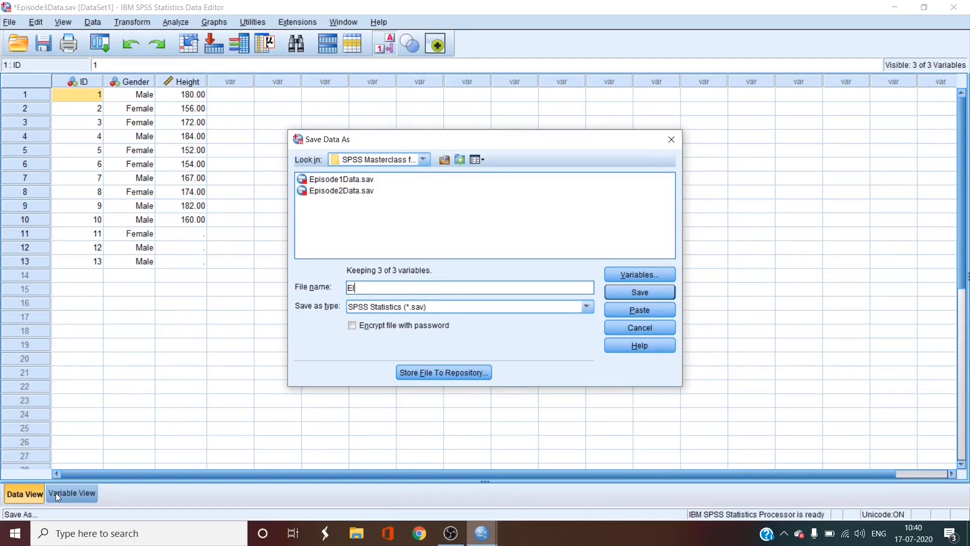
key(BackSpace)
text(p)
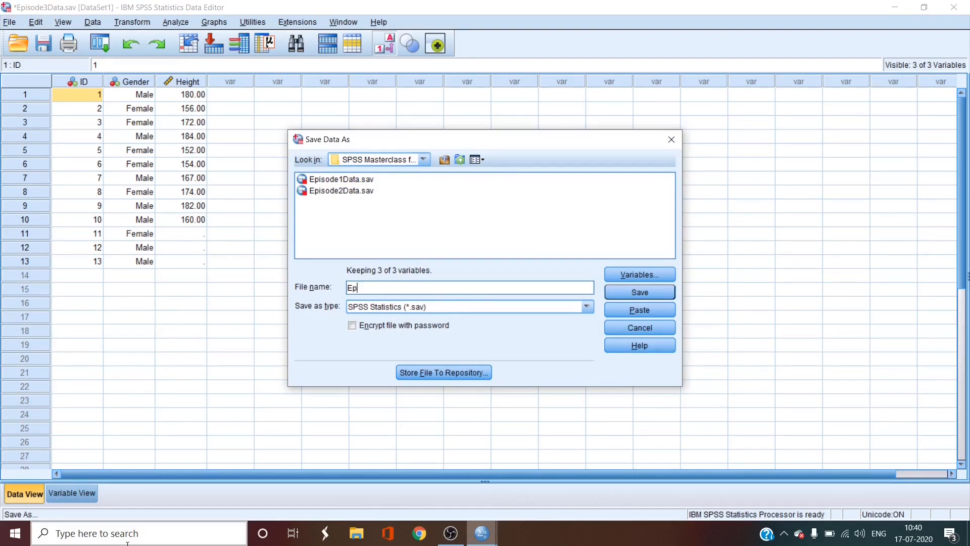
text(isode3Data)
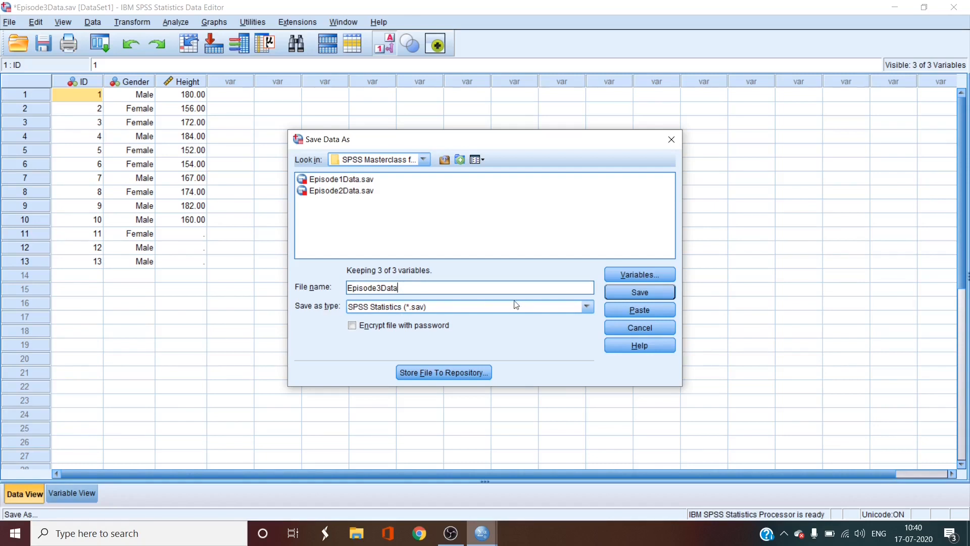
click(622, 295)
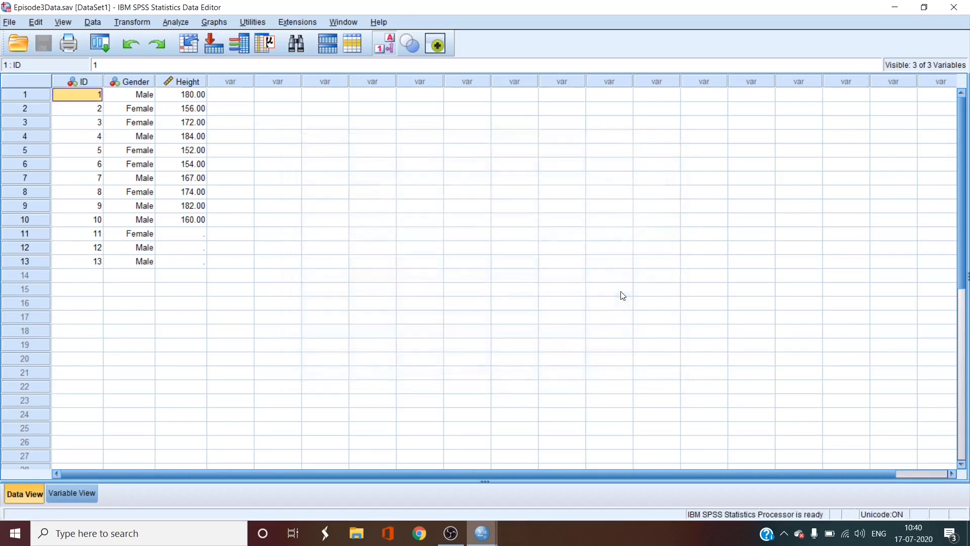